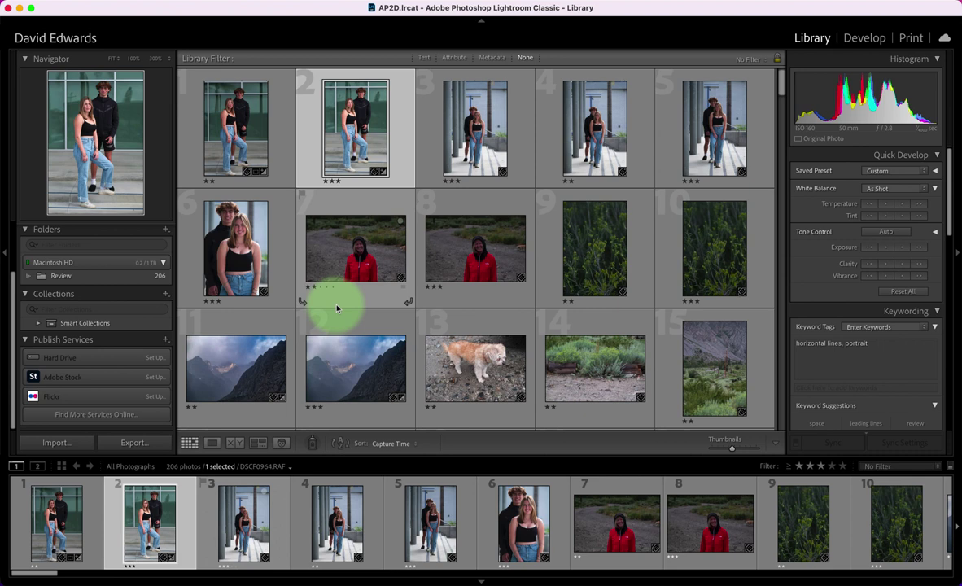
Step: Create a new collection set in the Collections panel and name it 'Review'
left_click(166, 294)
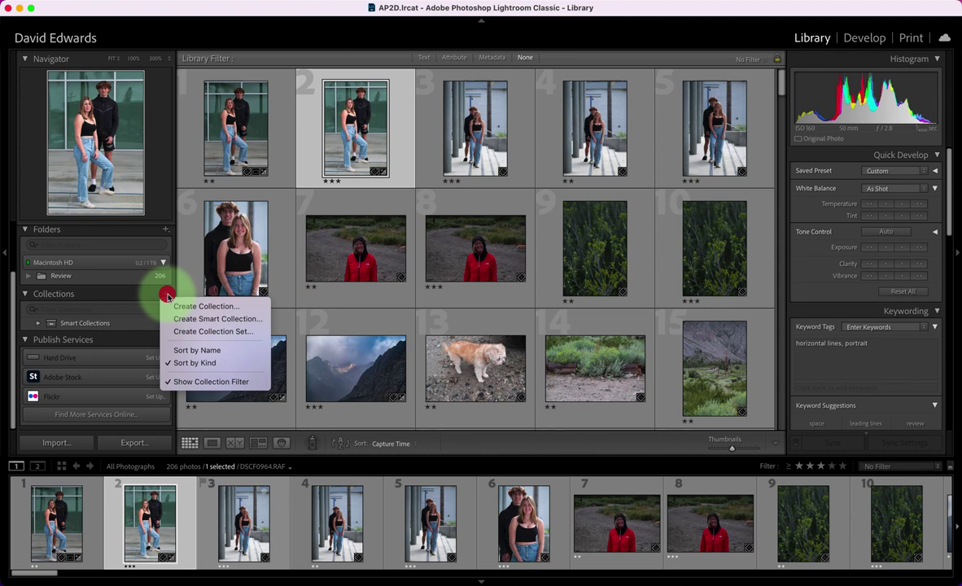
left_click(218, 332)
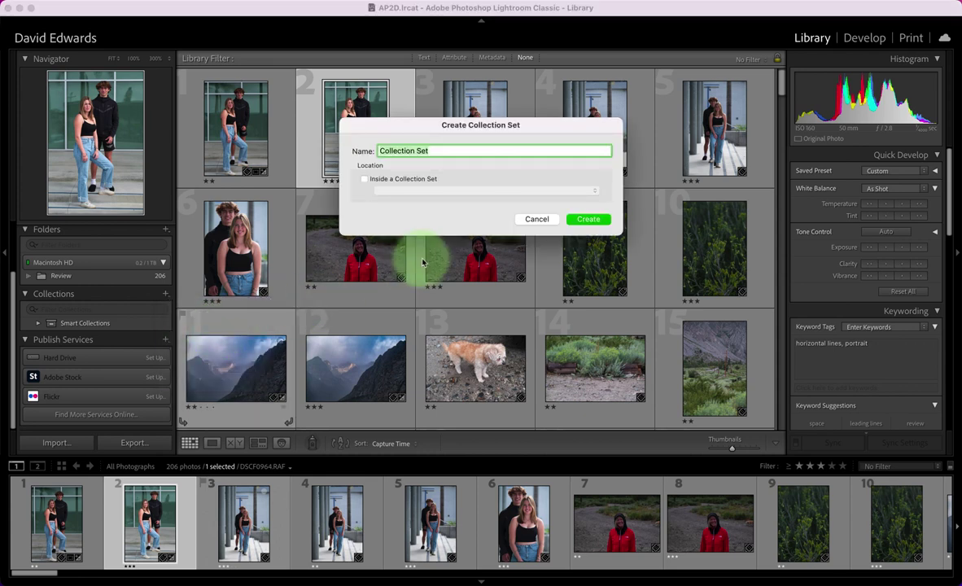
key("shift")
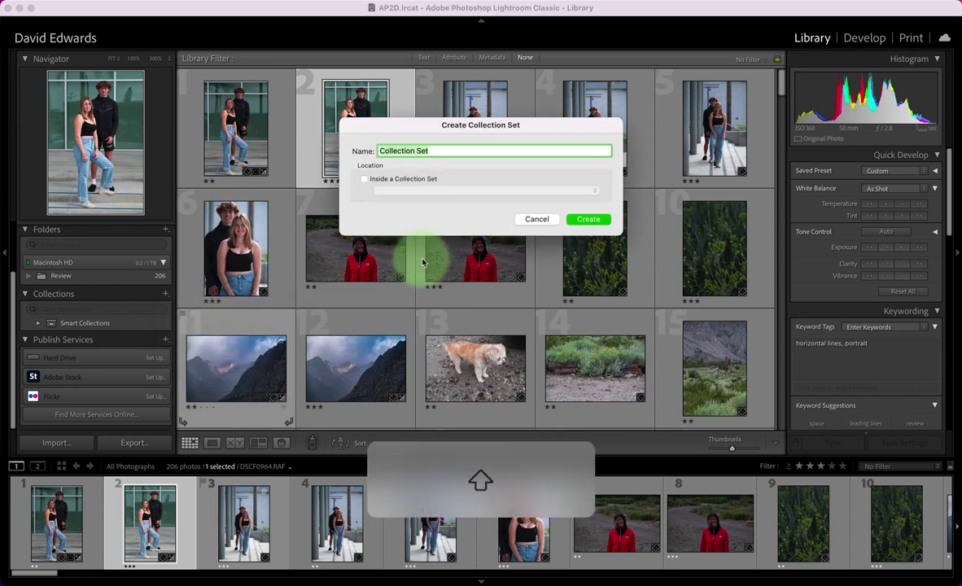
type("REvi")
key("BackSpace")
key("BackSpace")
key("BackSpace")
type("eview")
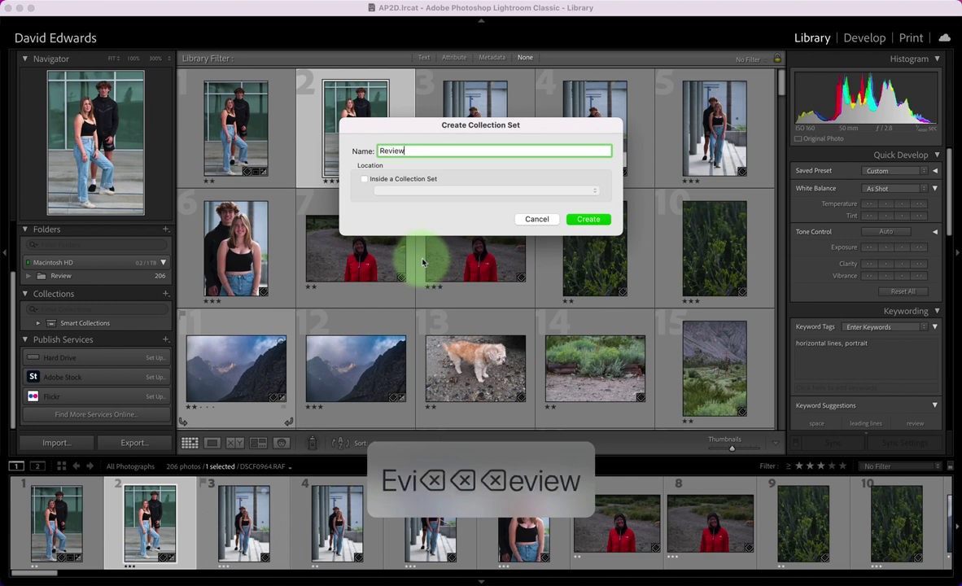
key("Return")
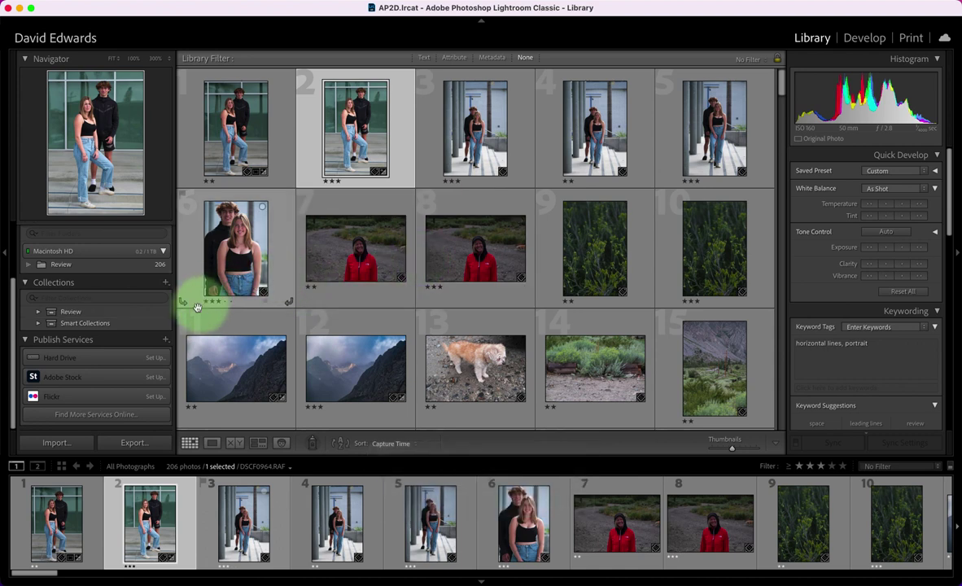
Step: Expand the Review set and start a new smart collection named 'Selected Finals'
scroll(122, 293, "up", 1)
scroll(137, 323, "up", 2)
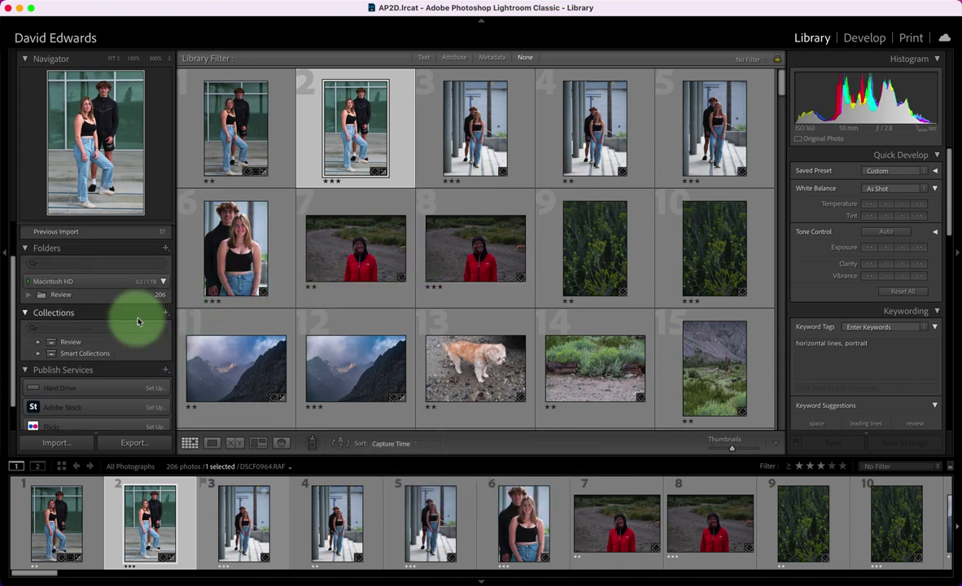
left_click(38, 335)
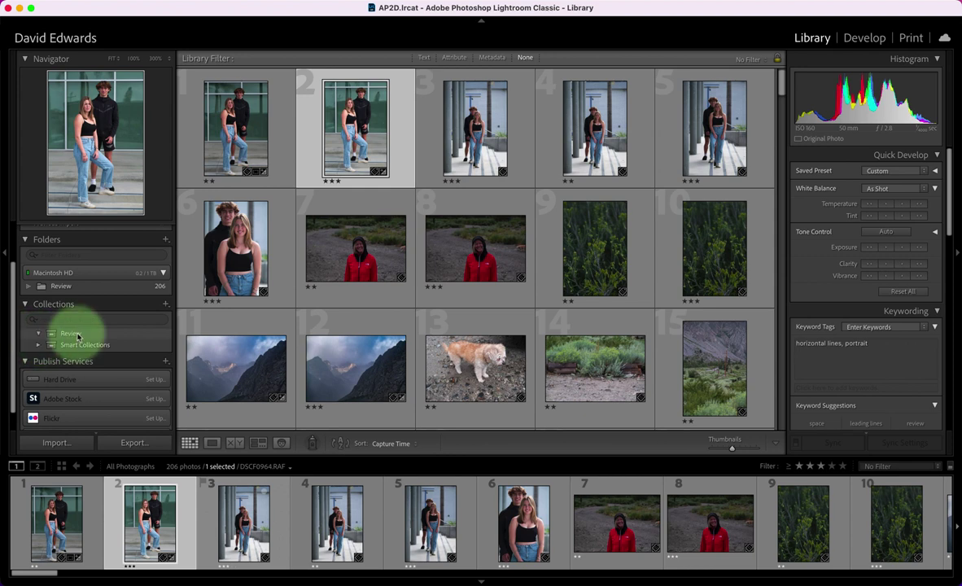
left_click(165, 306)
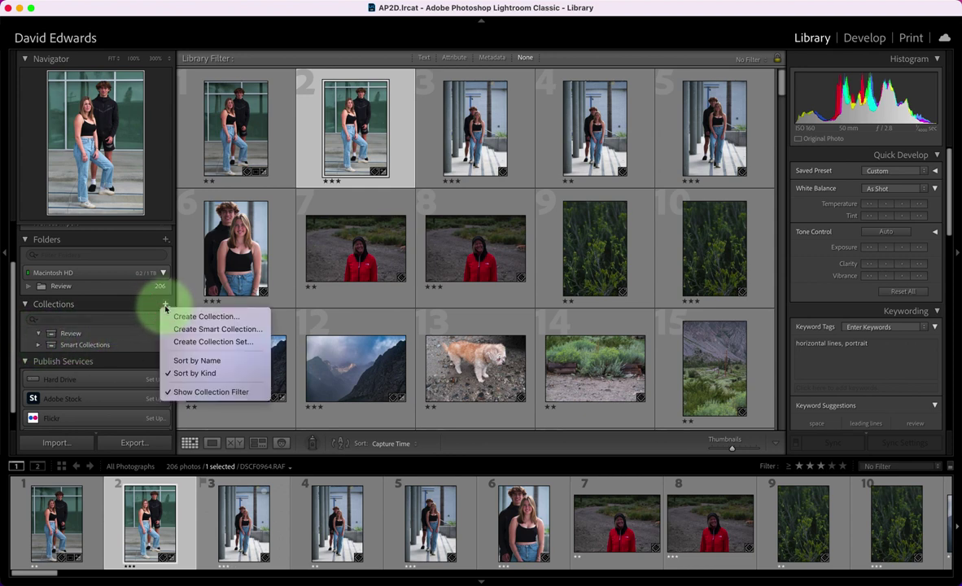
left_click(241, 332)
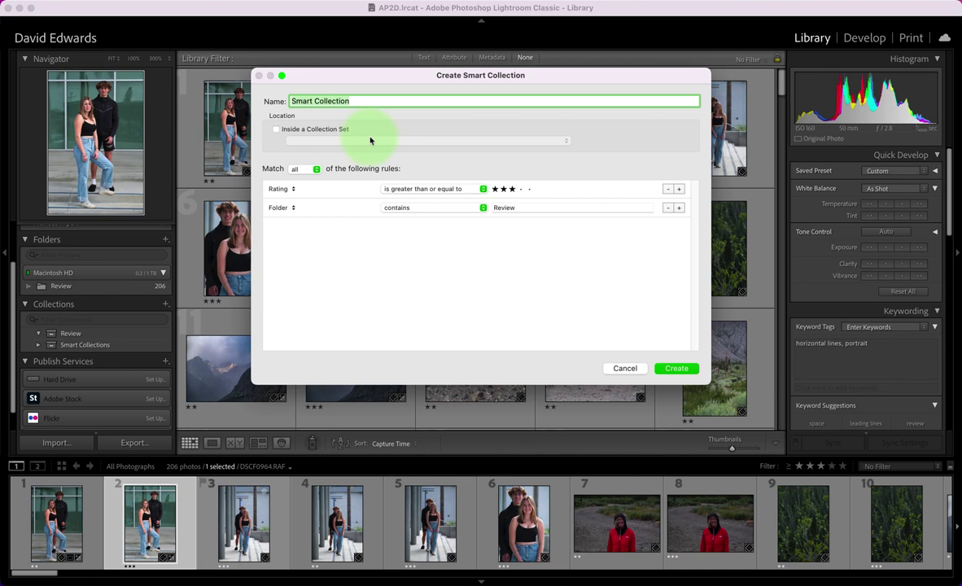
key("shift")
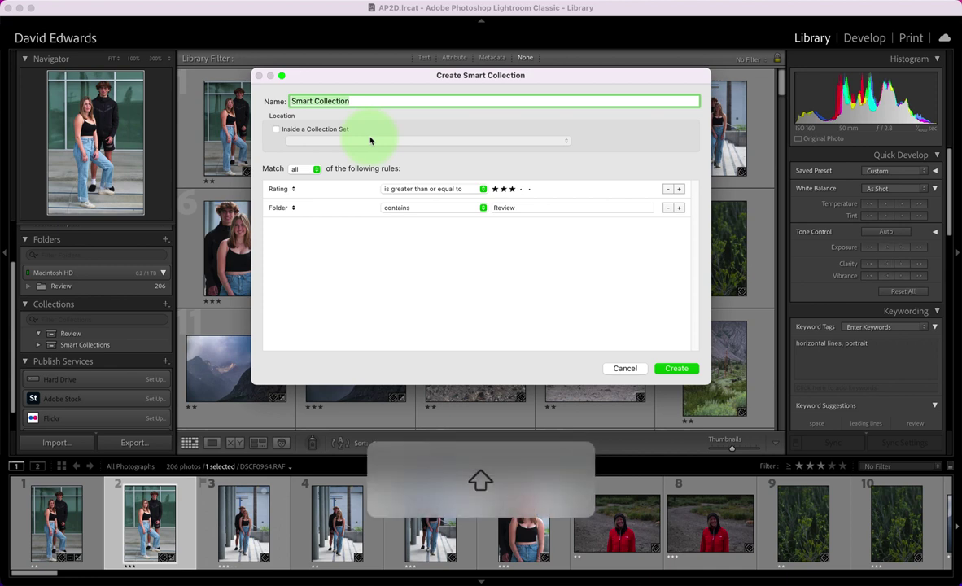
type("S")
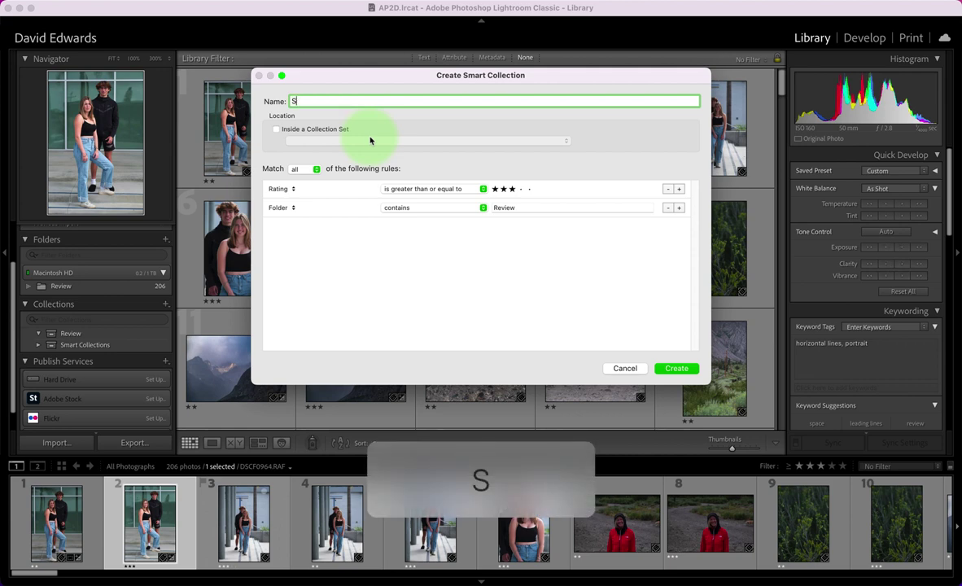
type("elected ")
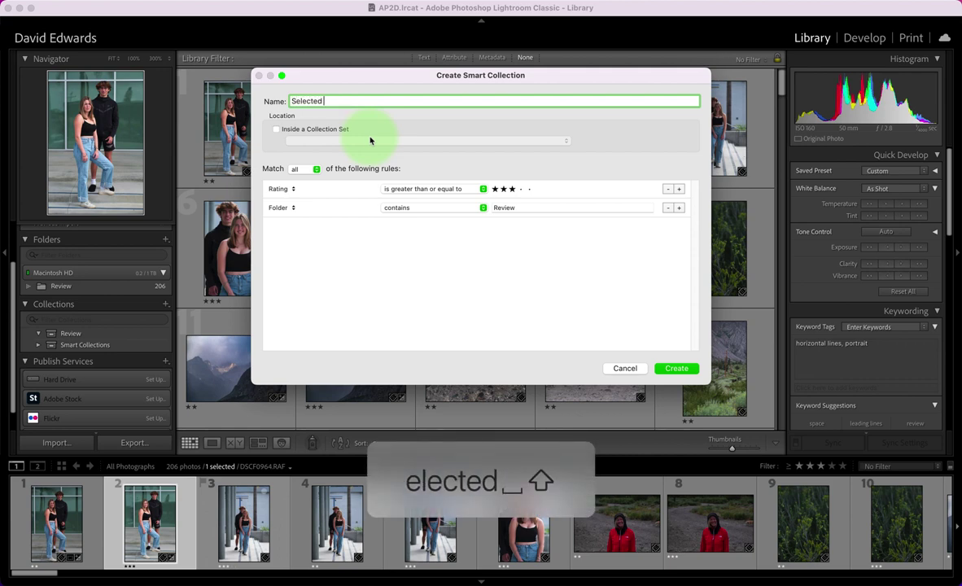
type("Finals")
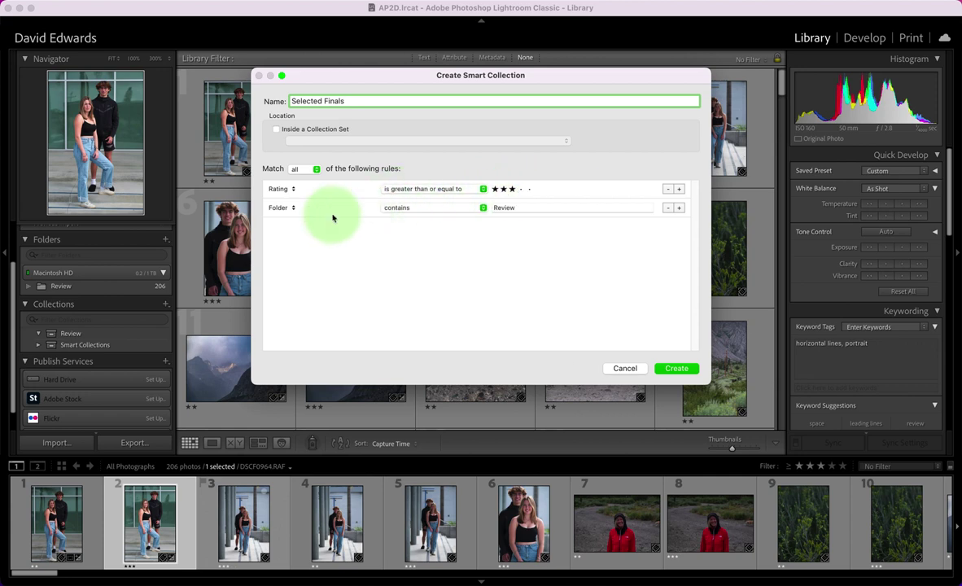
Step: Set the rules to rating of three stars or more and folder containing 'Review', then create it
left_click(668, 209)
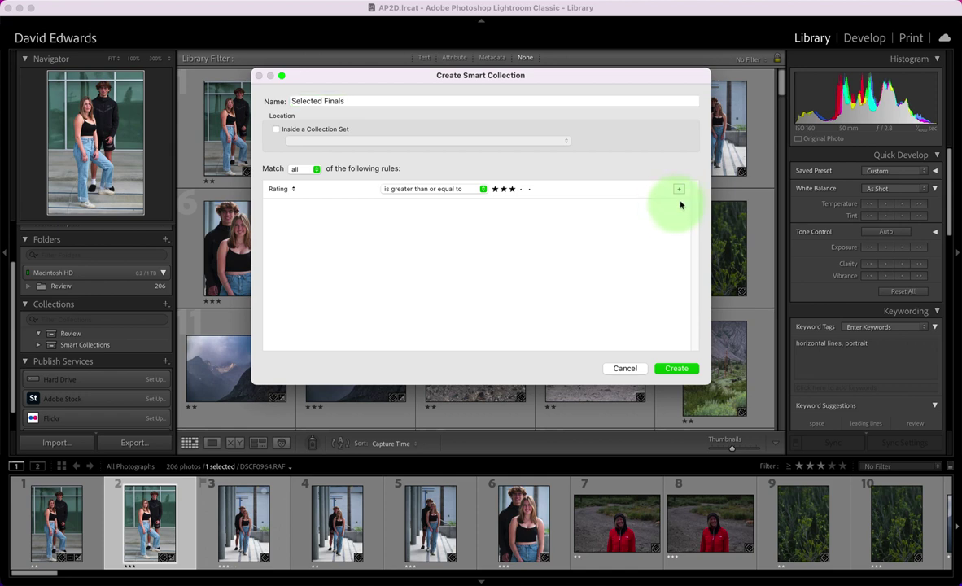
left_click(679, 190)
left_click(293, 209)
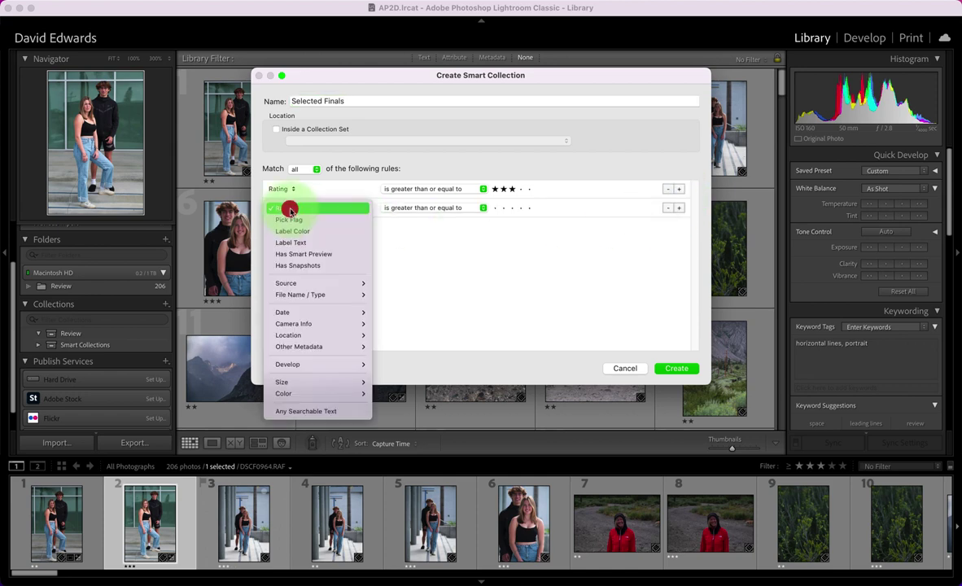
mouse_move(315, 283)
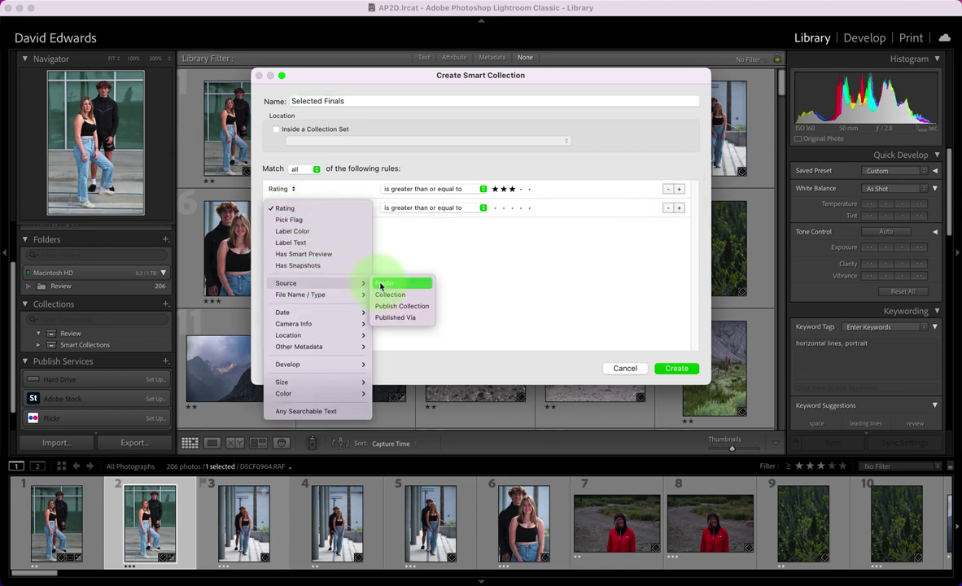
left_click(384, 283)
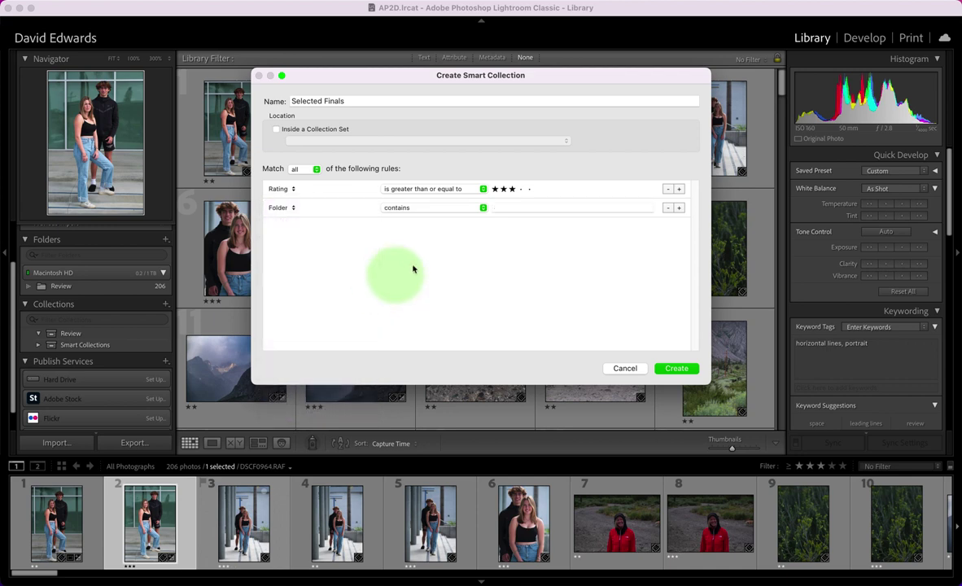
left_click(502, 209)
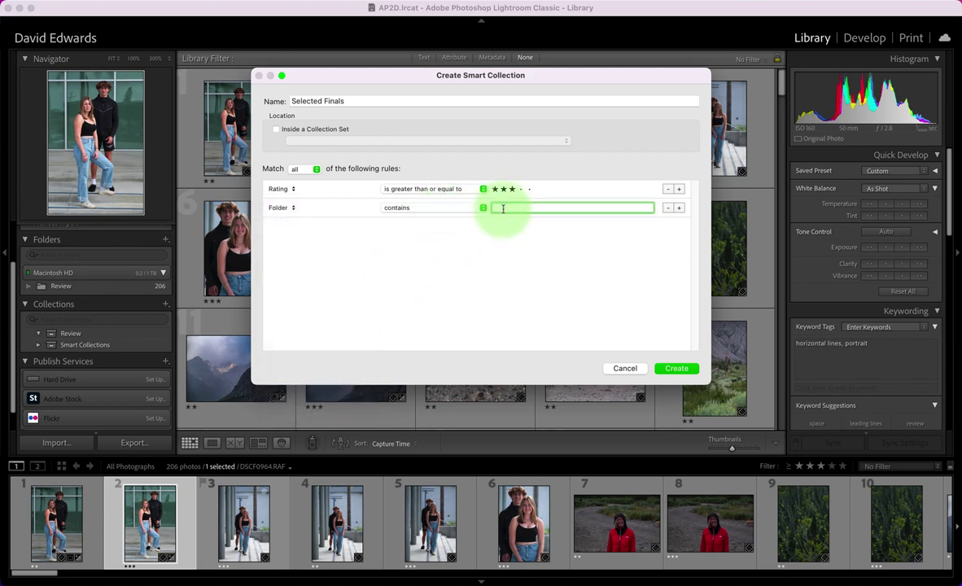
key("shift")
type("Review")
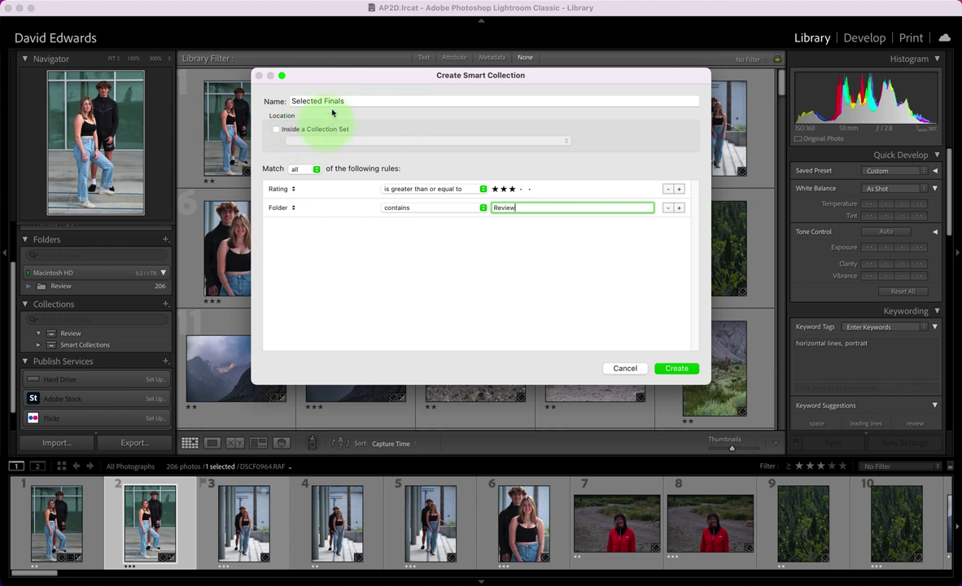
left_click(674, 368)
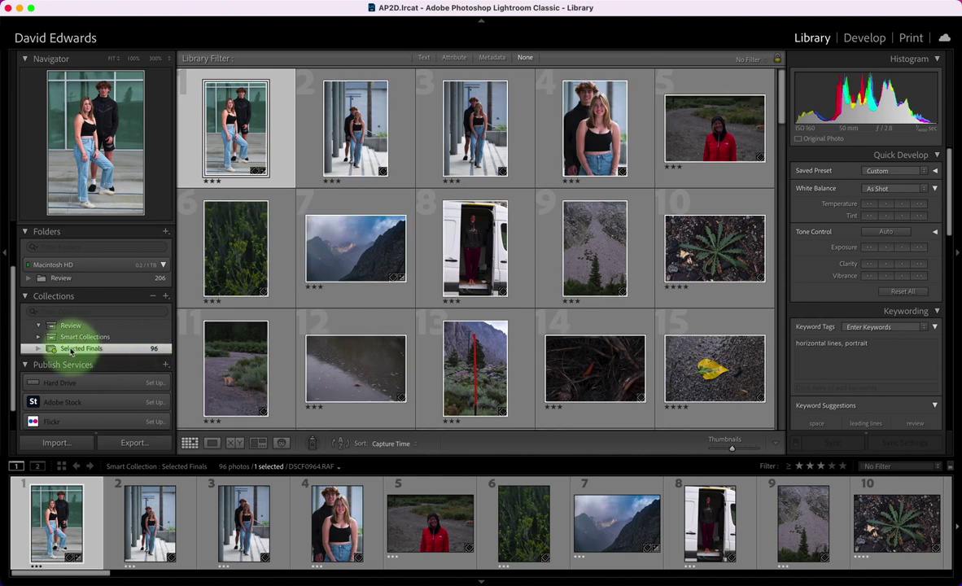
Step: Move Selected Finals into the Review set and start a smart collection for ratings of two stars or less
left_click_drag(60, 349, 51, 326)
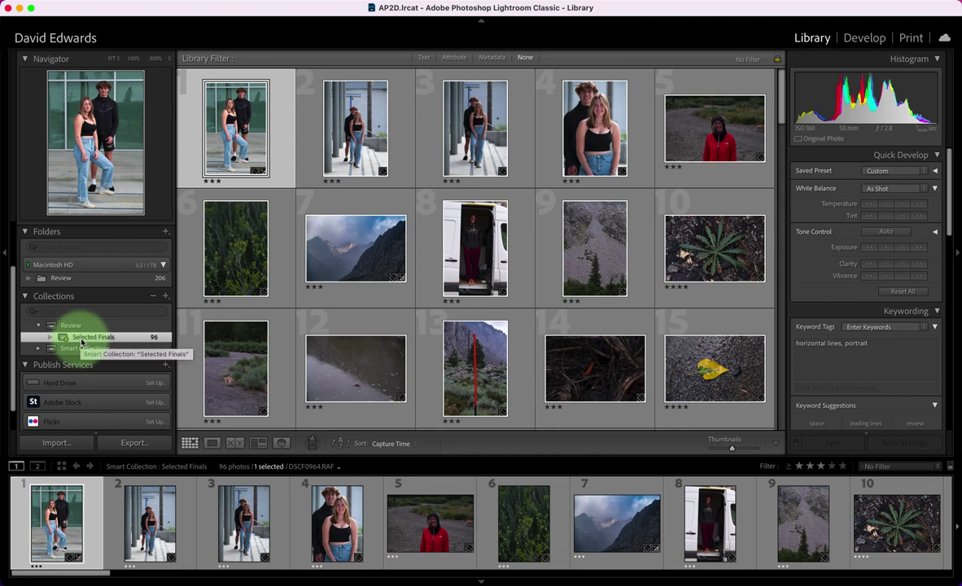
left_click(166, 297)
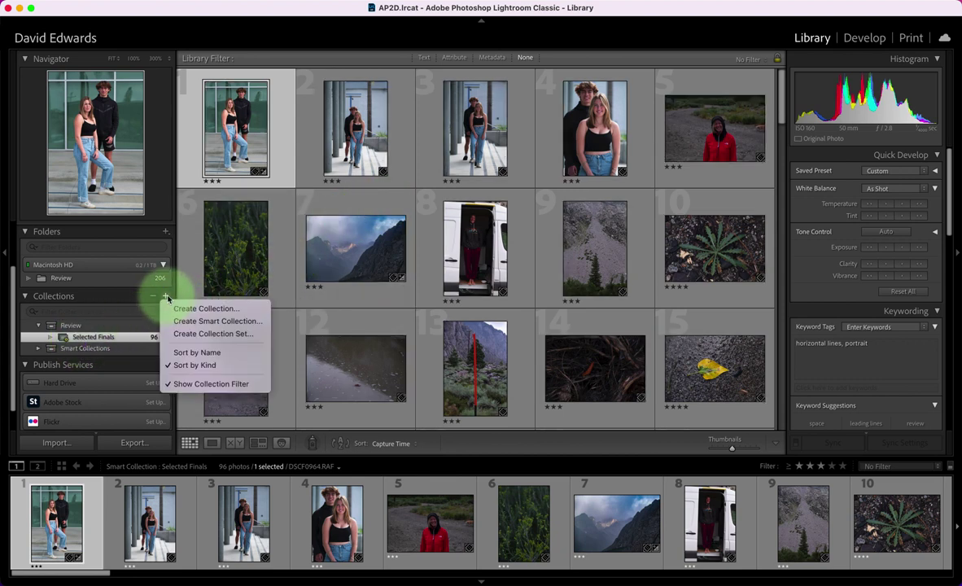
left_click(227, 323)
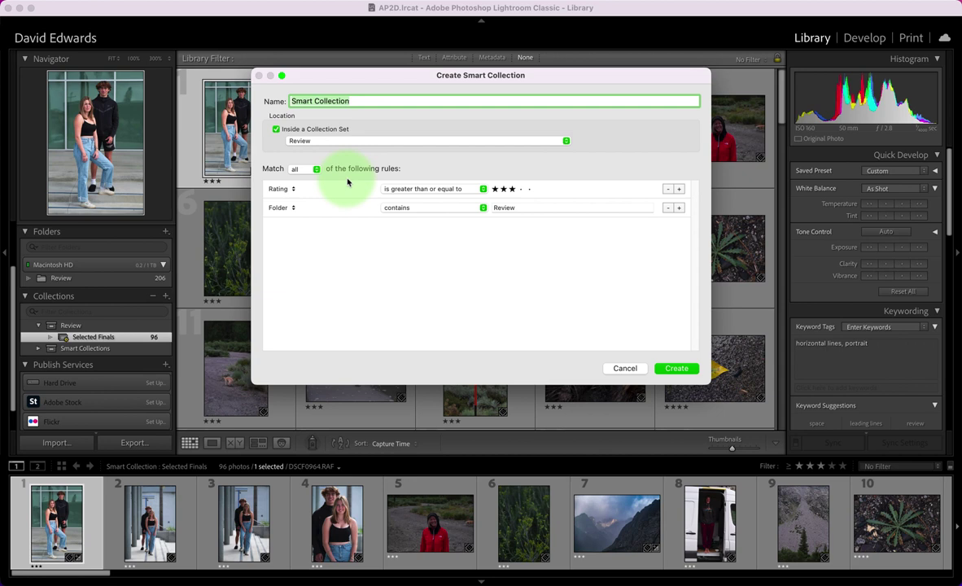
left_click(429, 189)
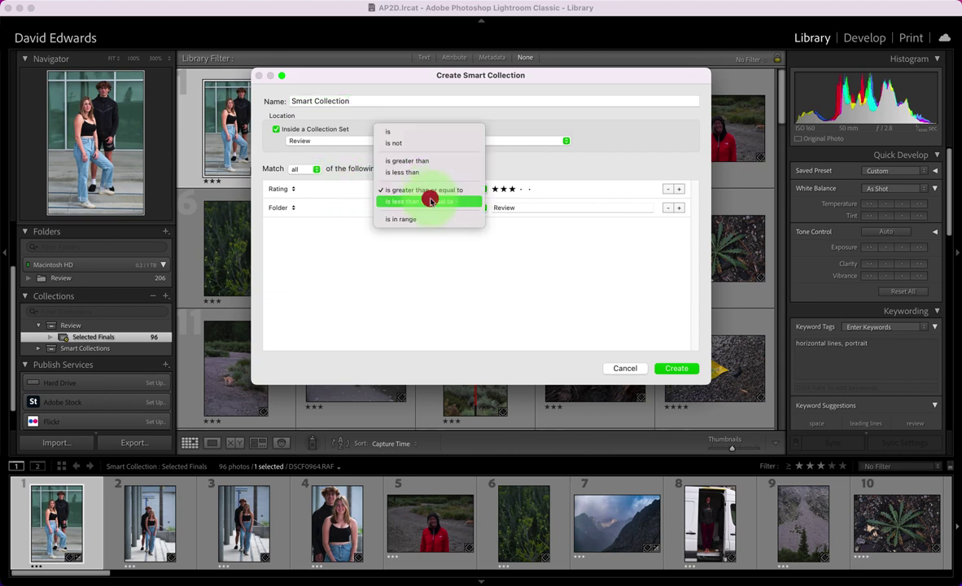
left_click(430, 201)
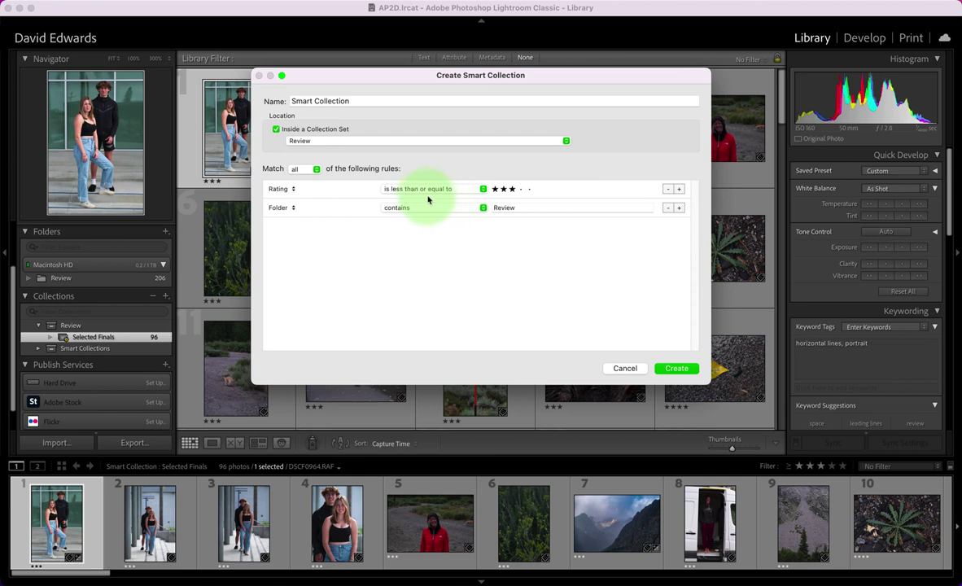
left_click(502, 191)
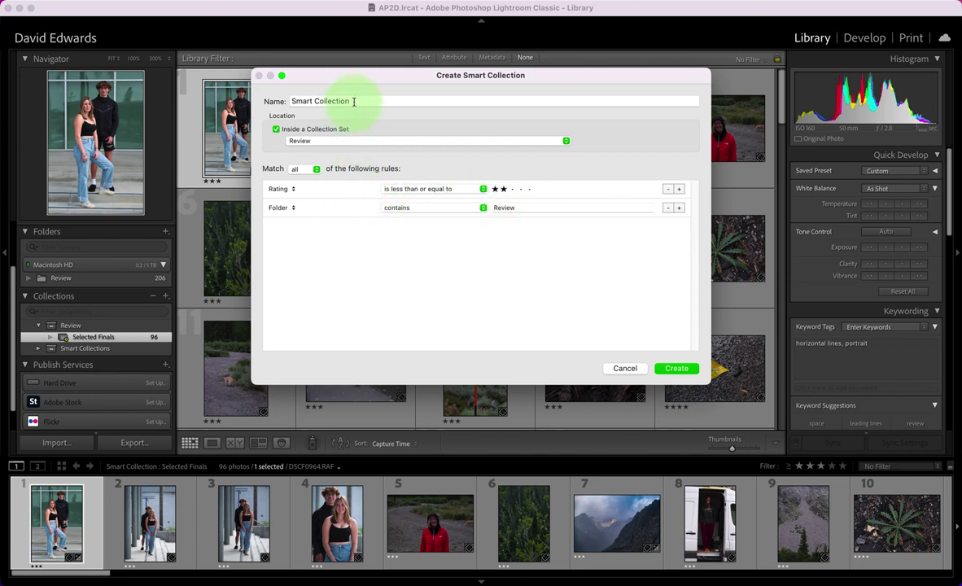
Step: Name the new smart collection 'Unused Photos' and create it
triple_click(287, 97)
key("shift")
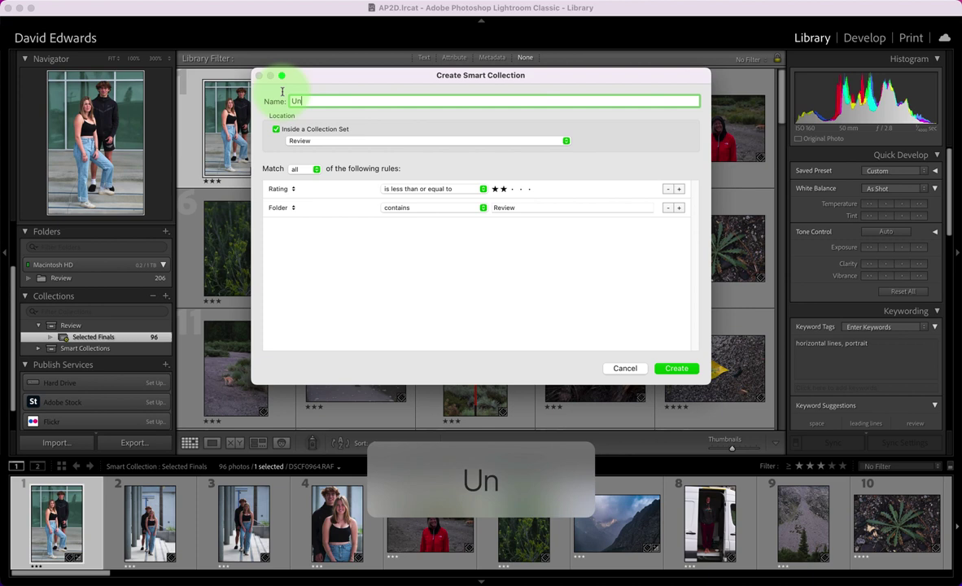
type("Unused Photos")
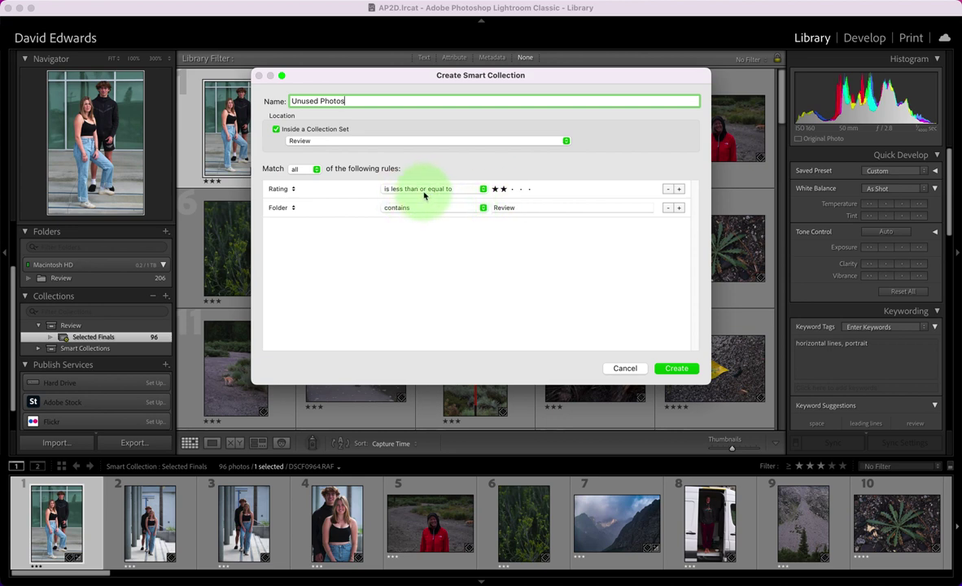
left_click(670, 370)
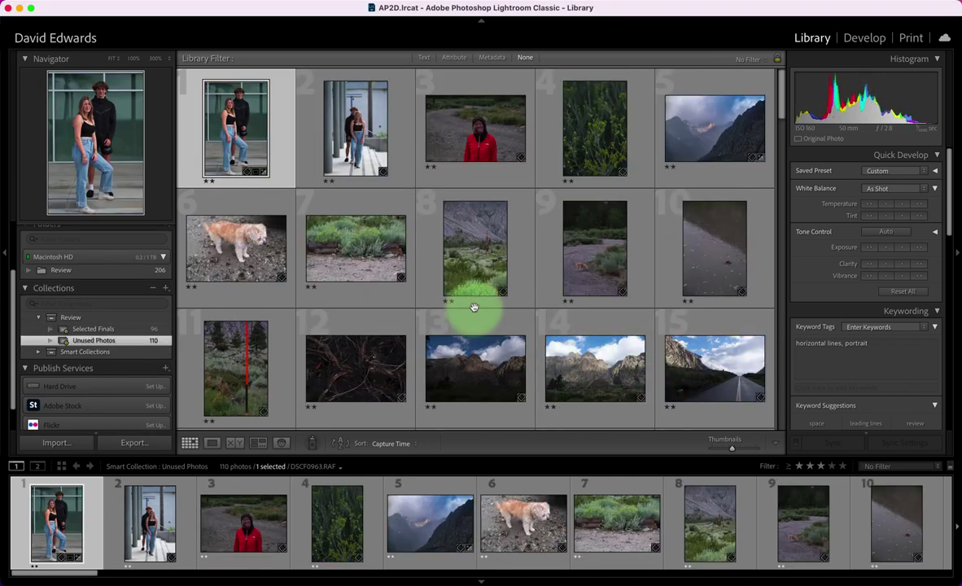
Step: Create an empty collection named 'Ordered Review Finals' without including the selected photo
left_click(167, 291)
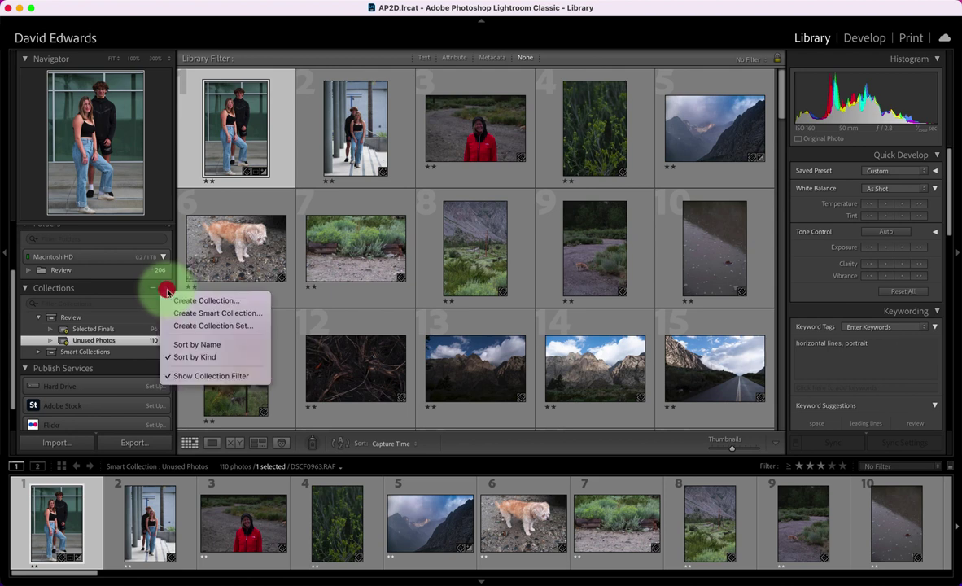
left_click(216, 301)
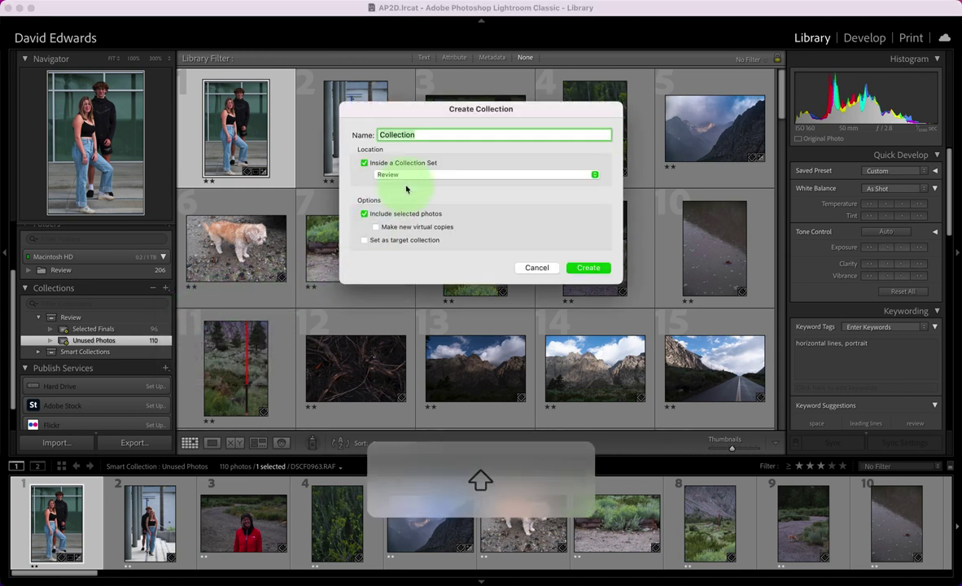
type("Order")
key("BackSpace")
type("ed ")
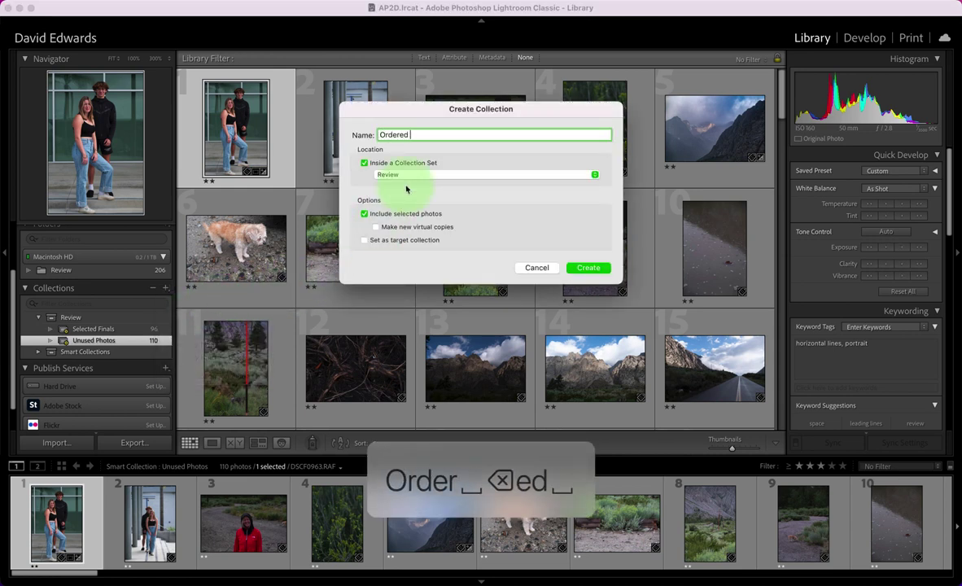
type("Review FInals")
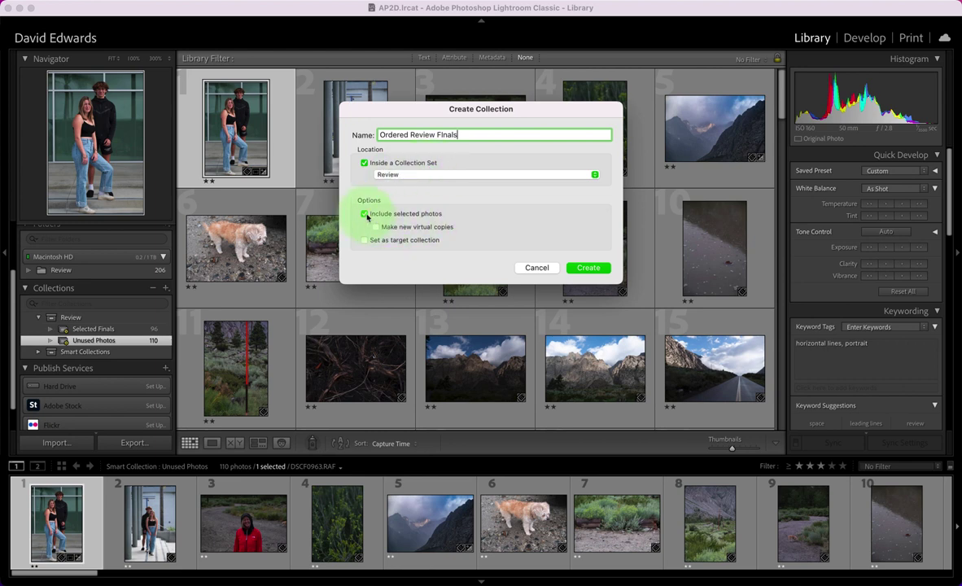
left_click(365, 214)
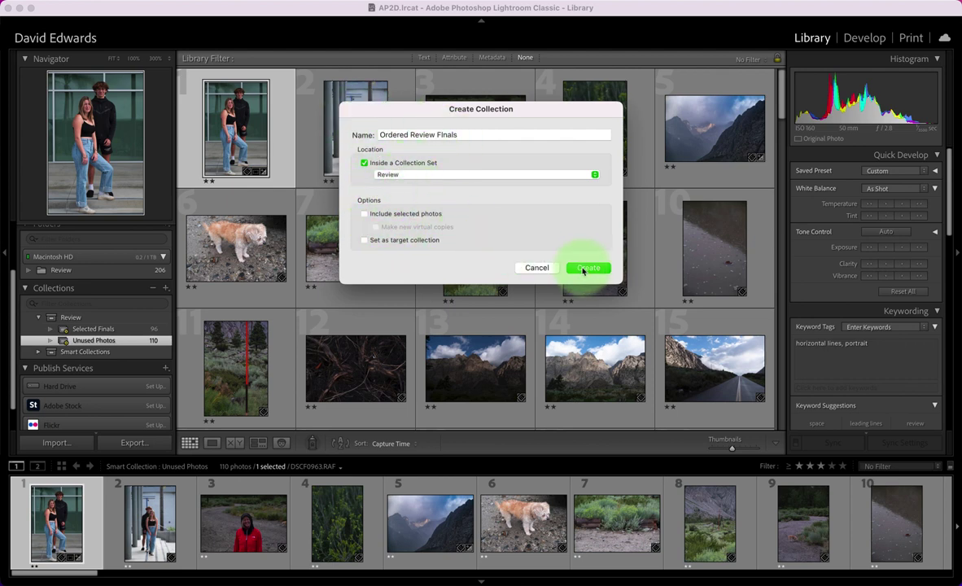
left_click(587, 268)
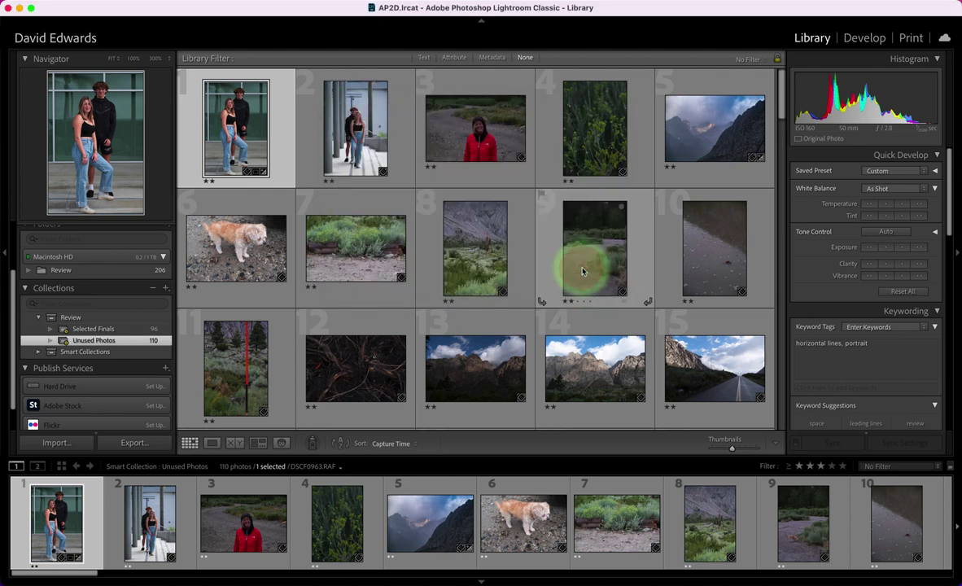
Step: Check Selected Finals, Unused Photos and the empty Ordered Review Finals, ending on Selected Finals
left_click(95, 321)
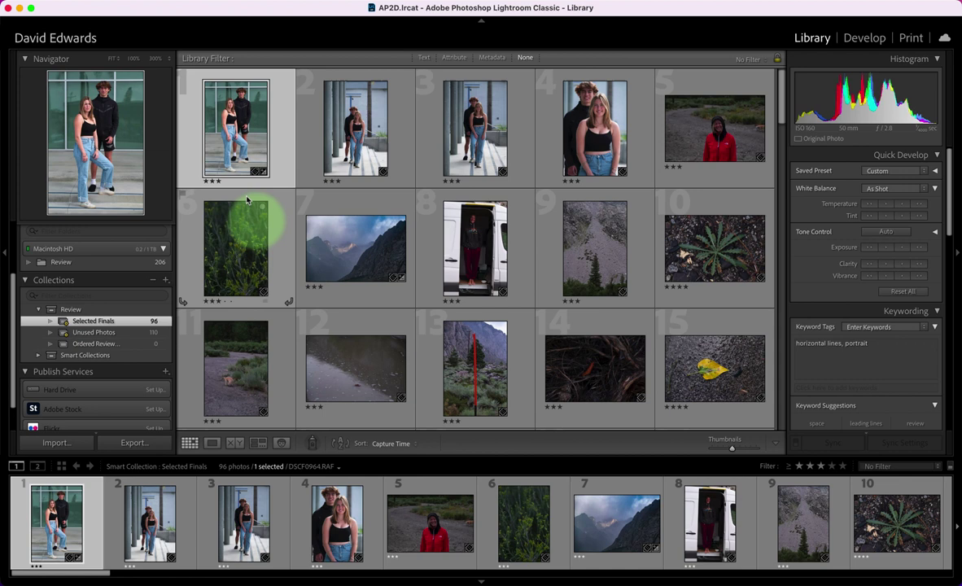
left_click(111, 334)
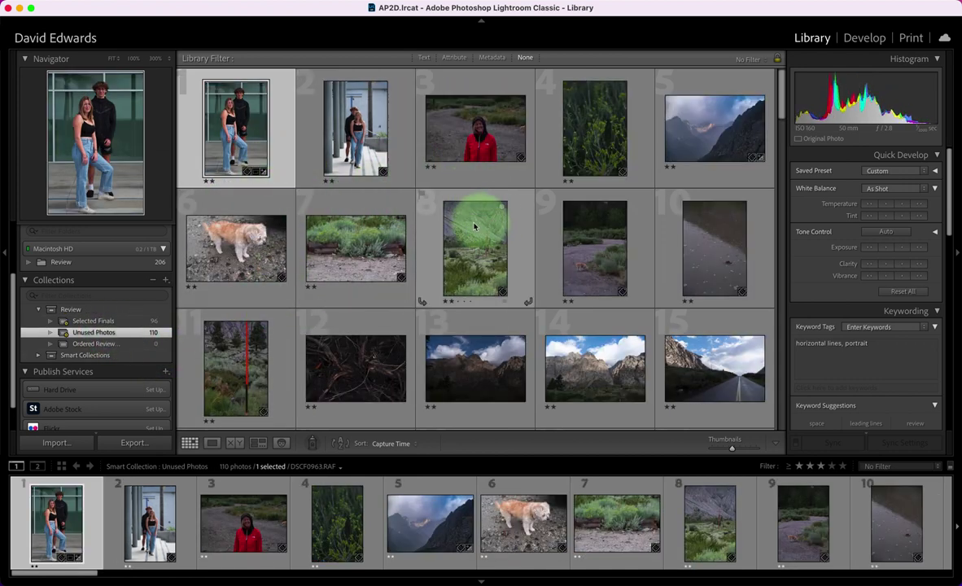
left_click(132, 322)
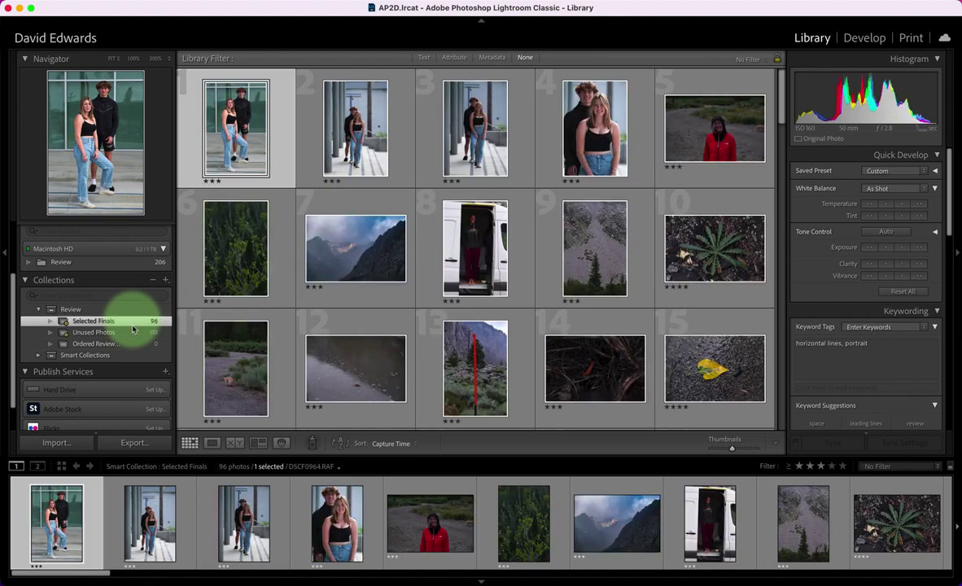
left_click(124, 332)
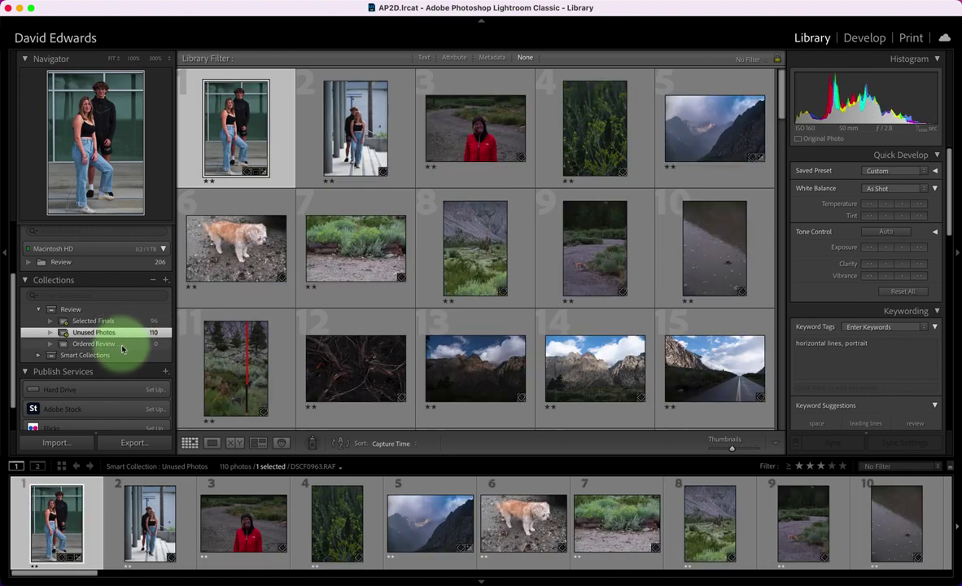
left_click(122, 346)
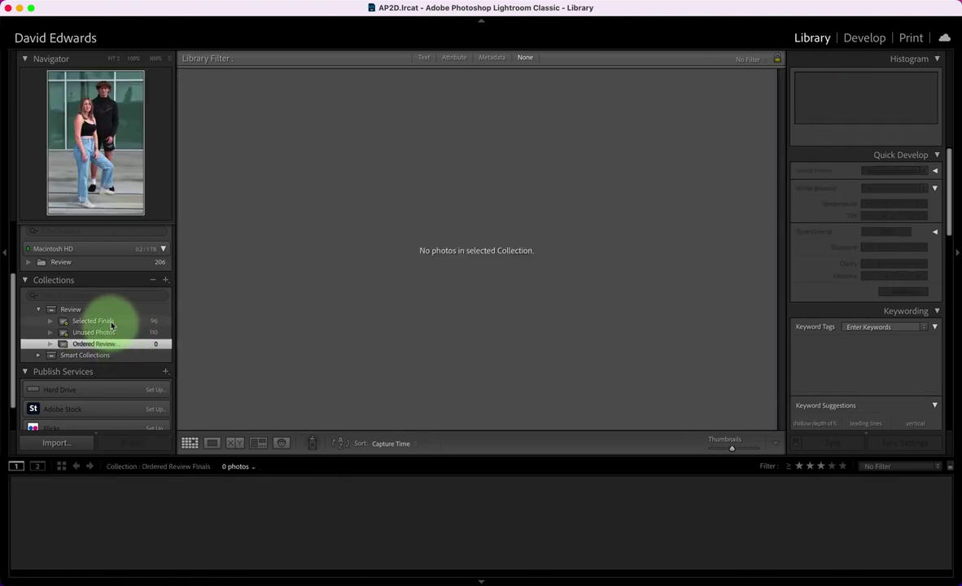
left_click(111, 323)
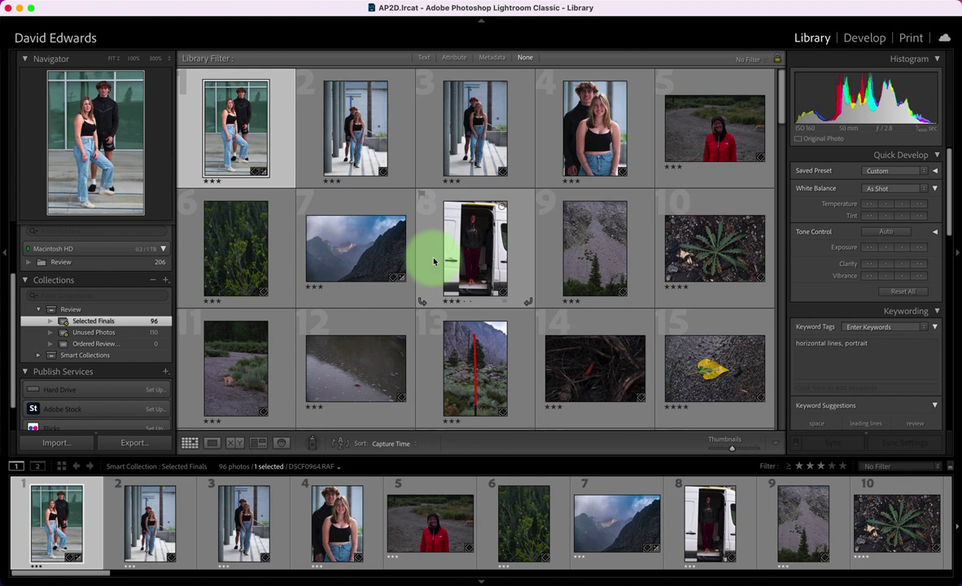
Step: Filter the library with a text search for 'wide'
key("backslash")
key("backslash")
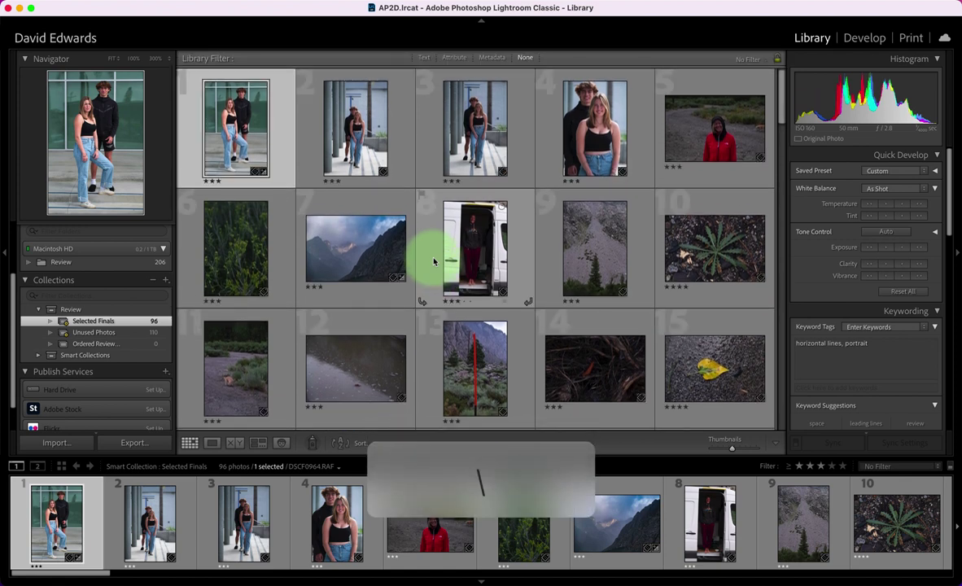
left_click(424, 58)
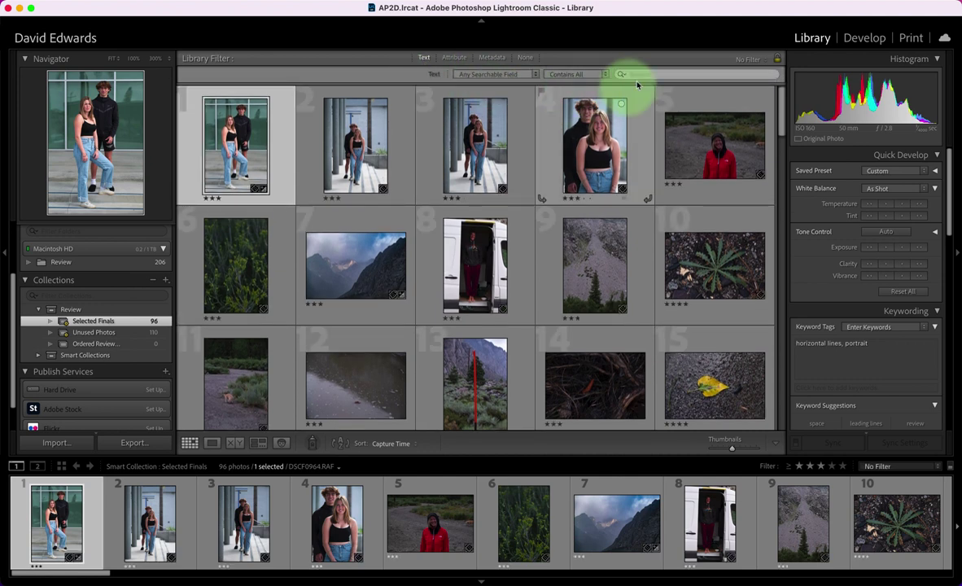
left_click(638, 75)
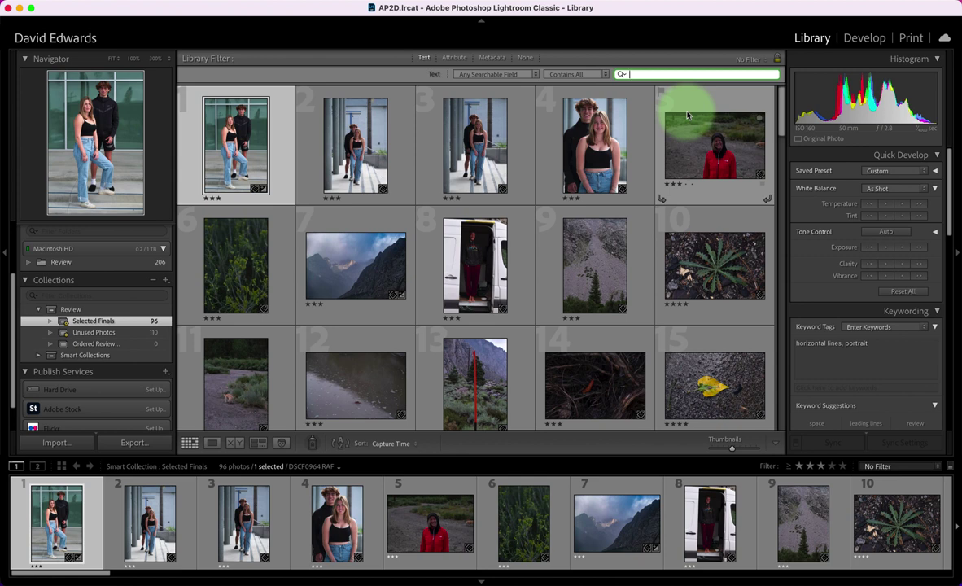
type("wide")
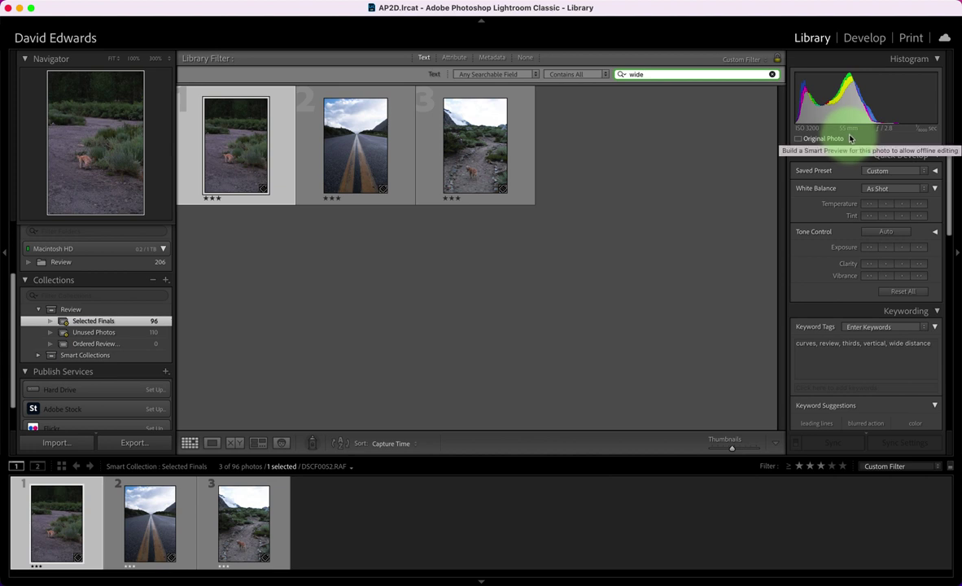
Step: Add the wide-angle road photo DSCF0064.RAF to Ordered Review Finals and view that collection
left_click(350, 151)
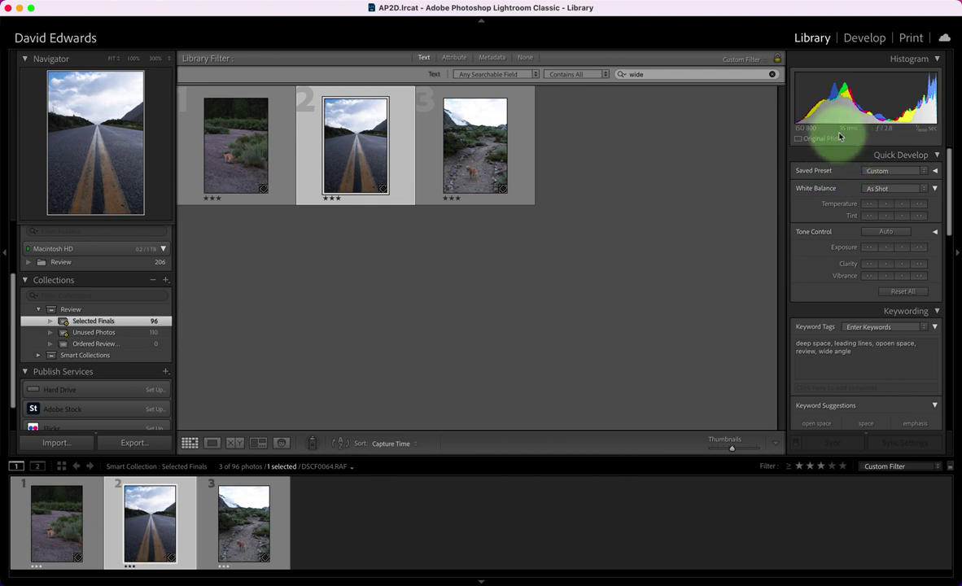
left_click(483, 163)
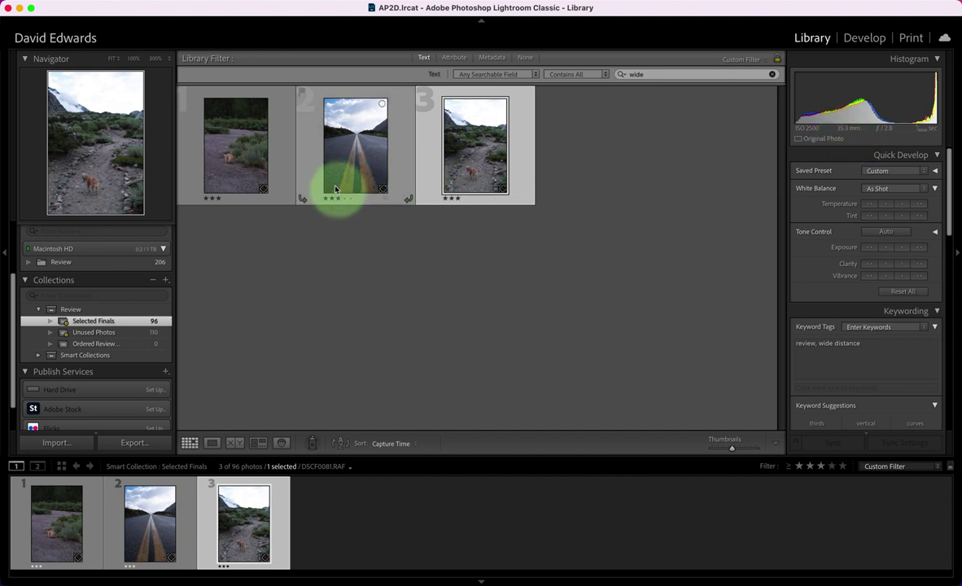
left_click(356, 159)
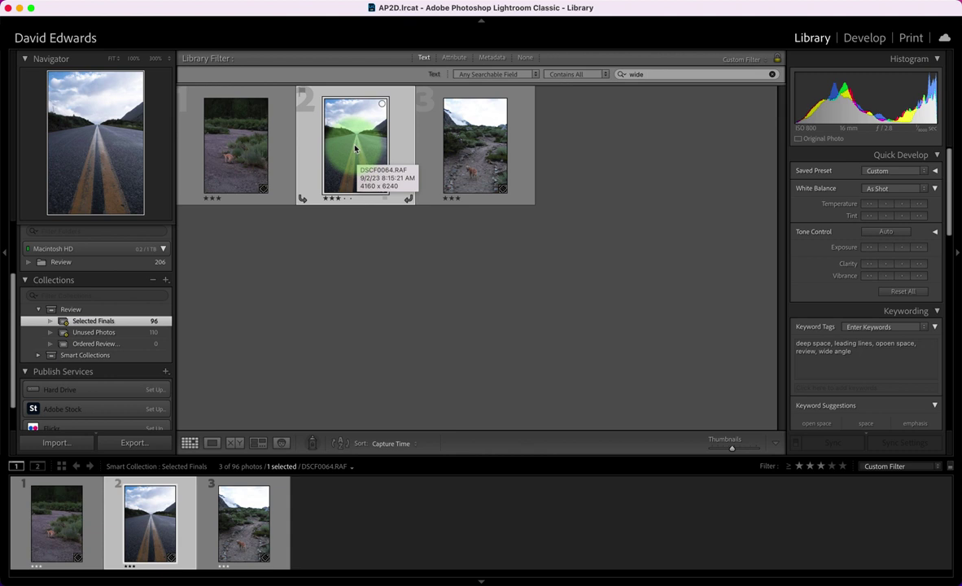
left_click_drag(355, 148, 155, 348)
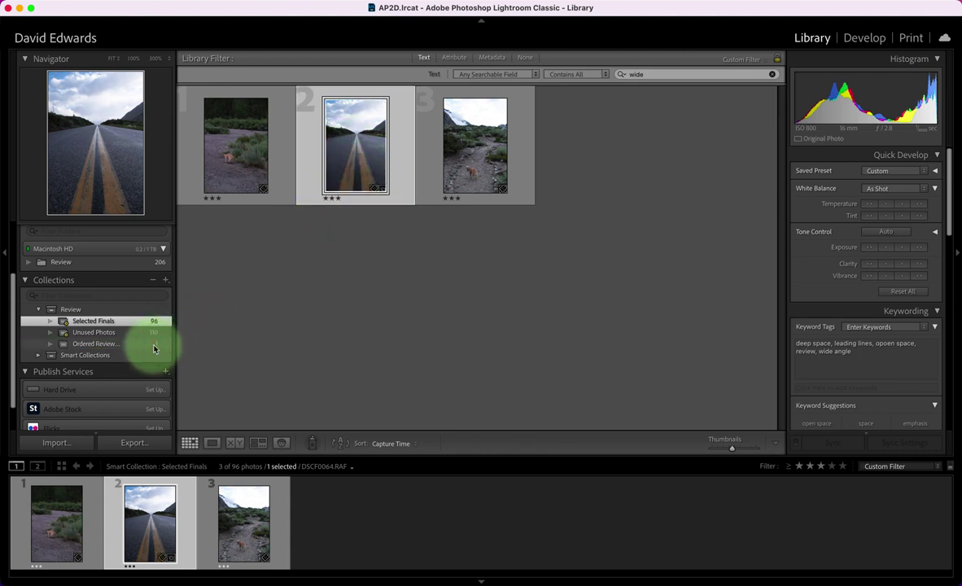
left_click(154, 348)
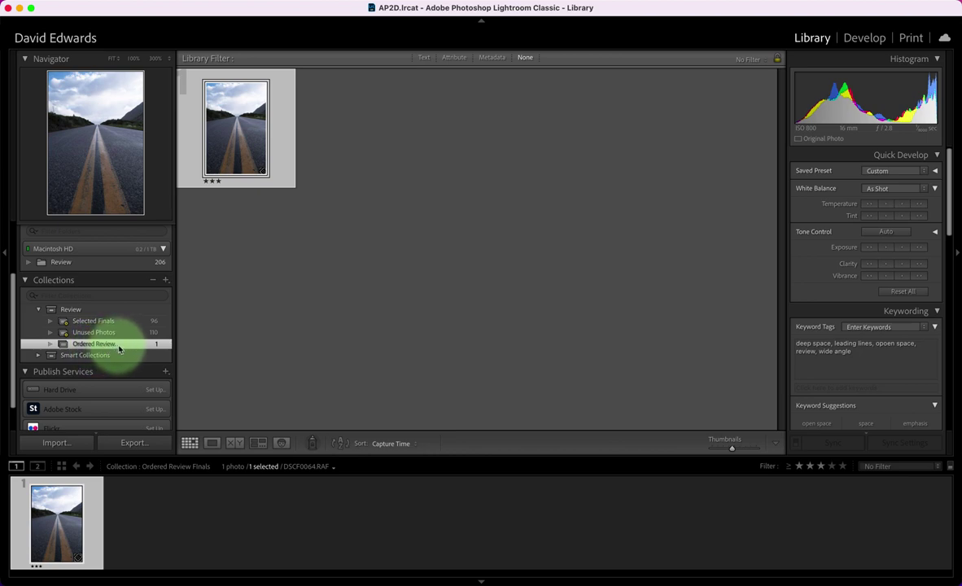
Step: View the Review set, then Ordered Review Finals, then return to Selected Finals
left_click(71, 310)
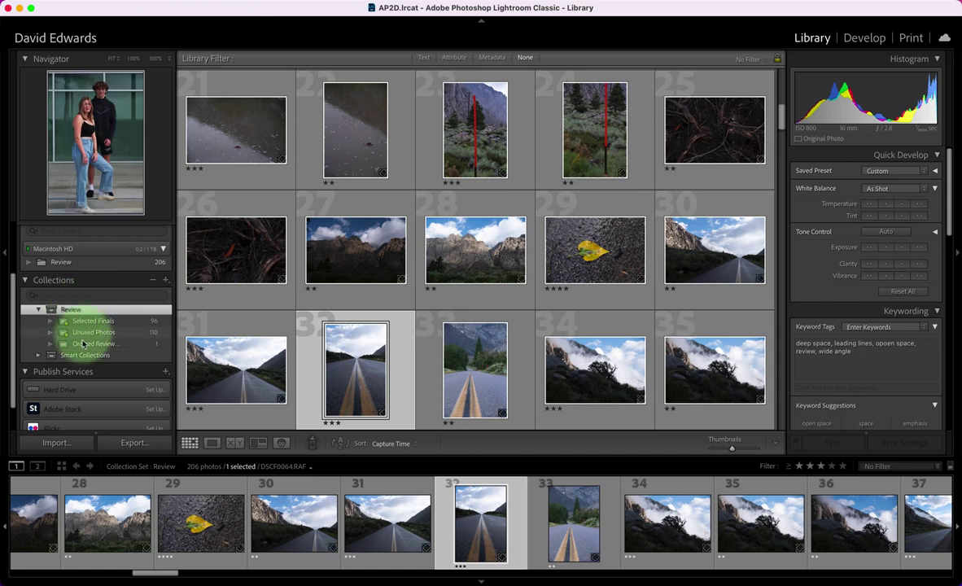
left_click(88, 344)
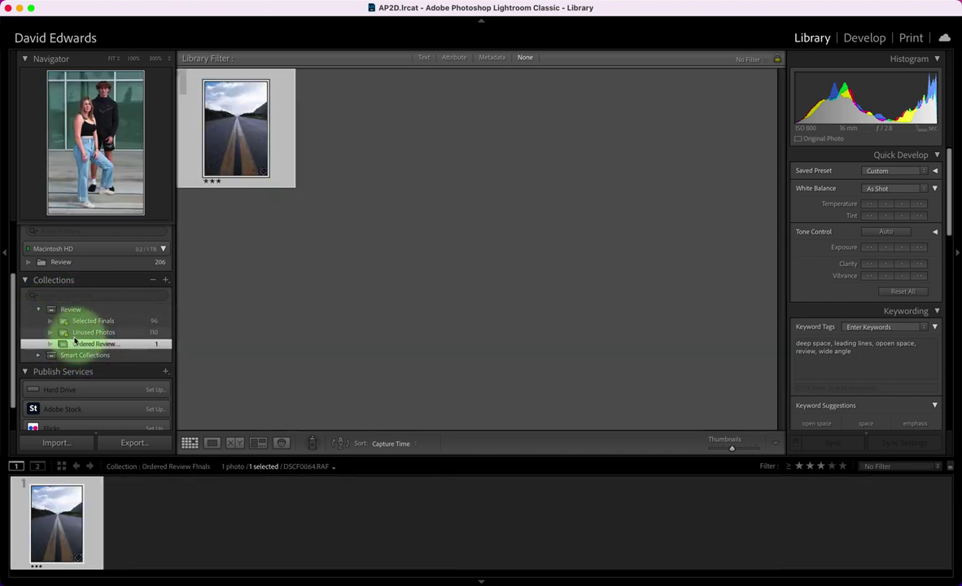
left_click(107, 321)
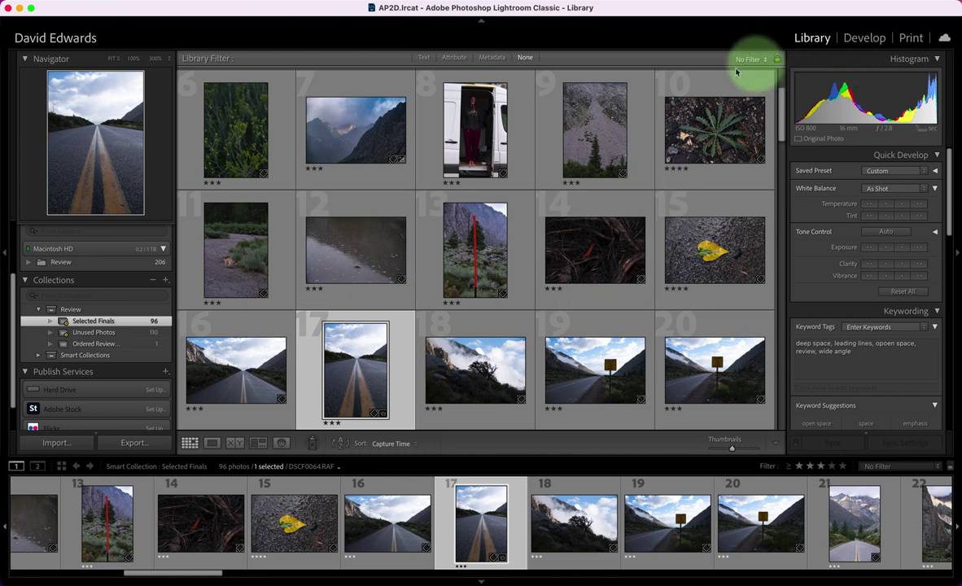
Step: Search for 'por' and add the portrait photo to Ordered Review Finals
left_click(423, 58)
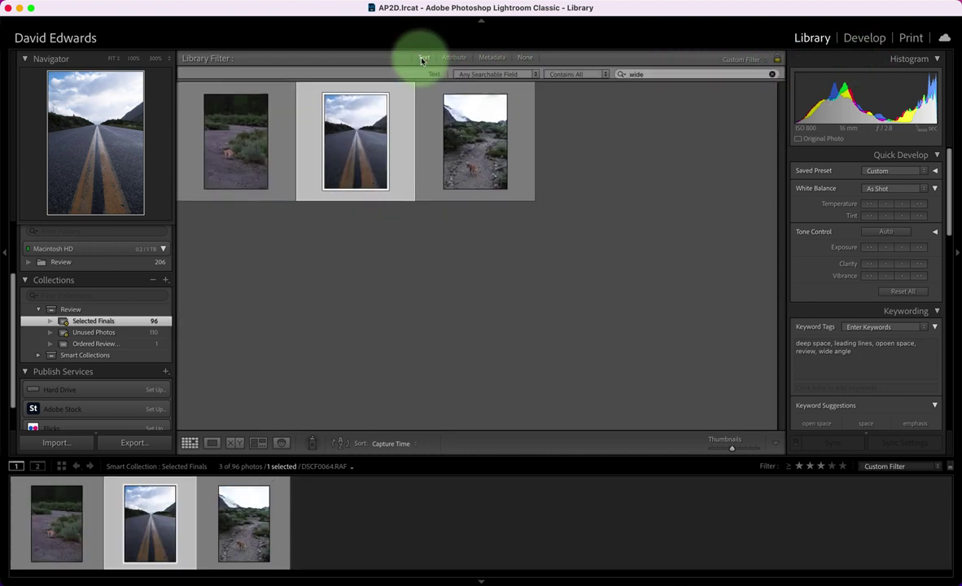
left_click(655, 74)
left_click(591, 73)
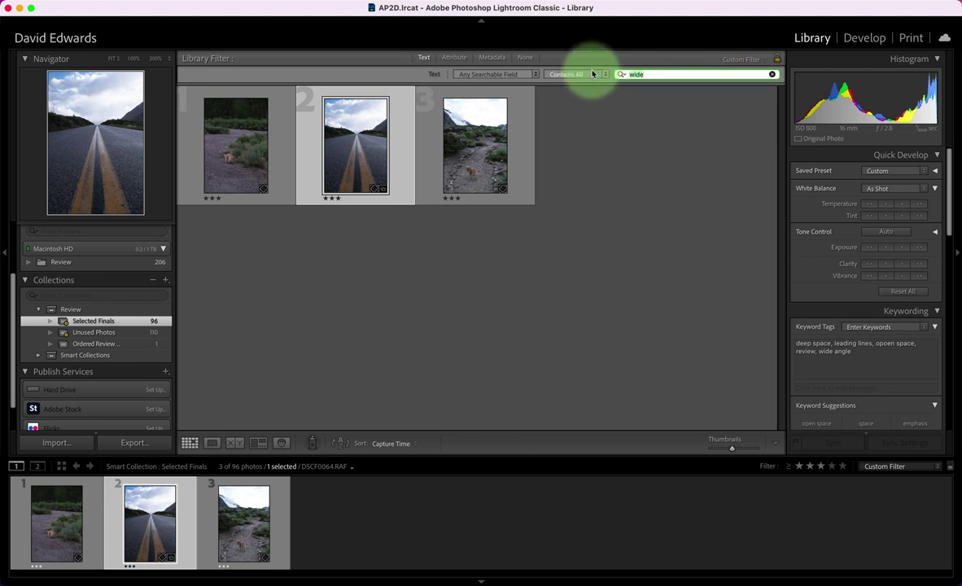
type("portrait")
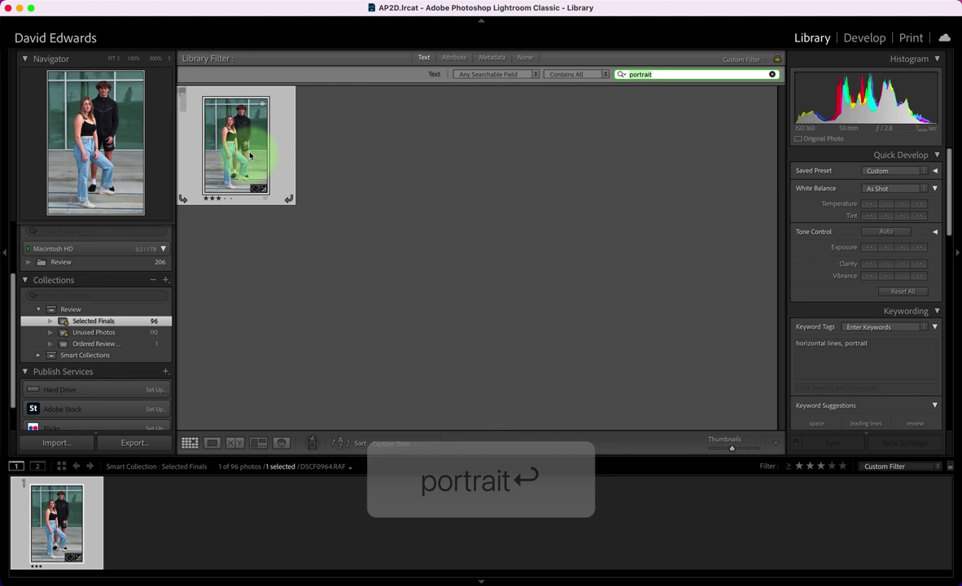
left_click_drag(240, 163, 99, 346)
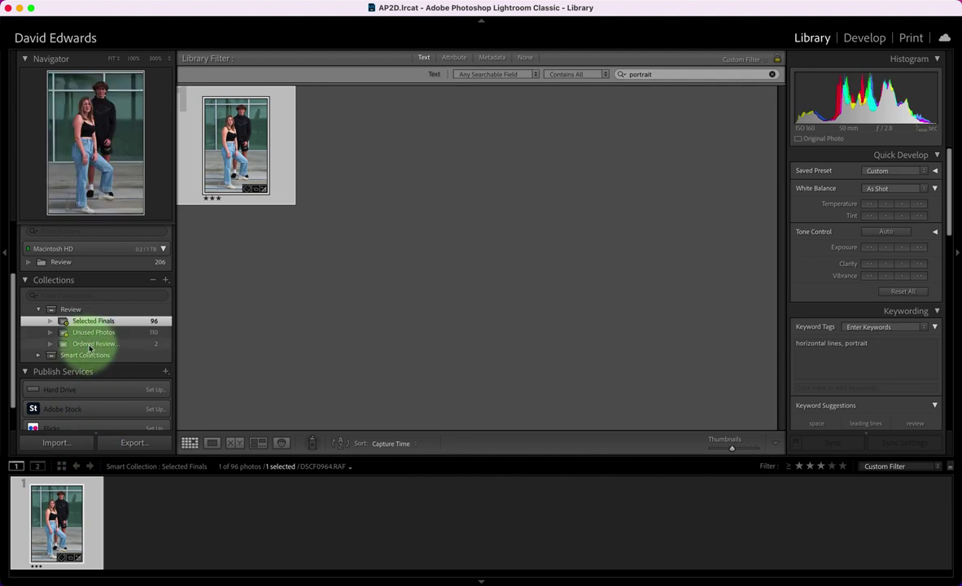
Step: Reorder Ordered Review Finals so the road photo comes first, then show Selected Finals
left_click(88, 343)
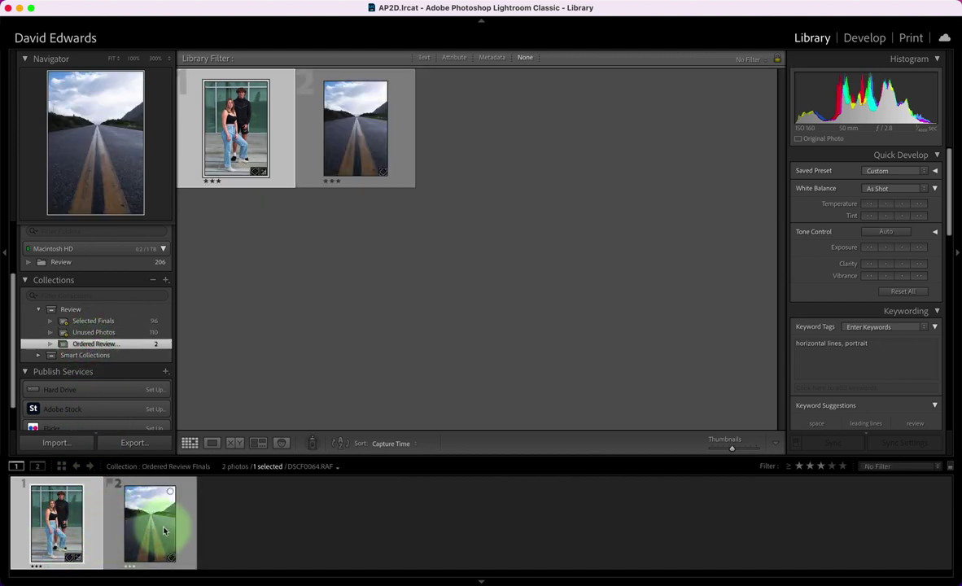
left_click_drag(136, 537, 17, 526)
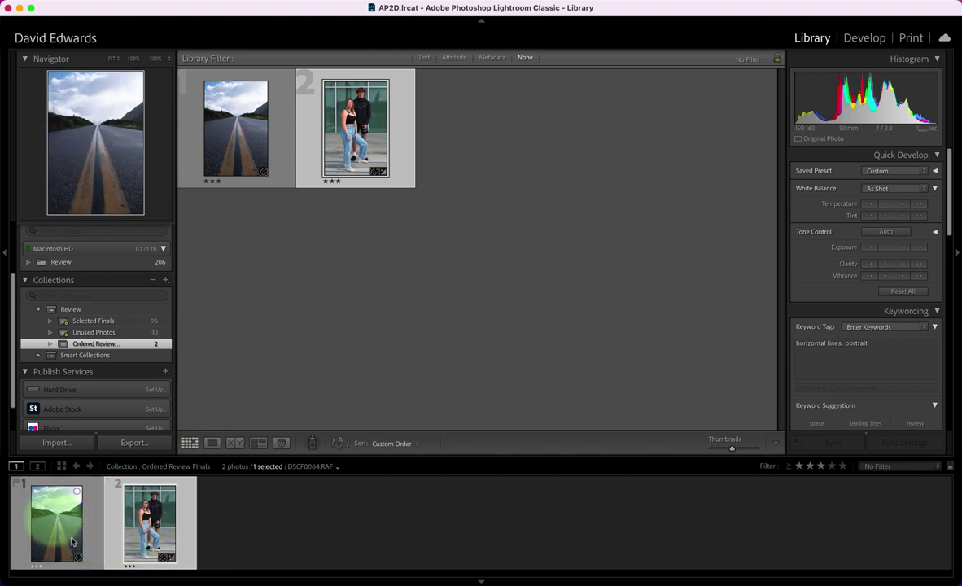
left_click(94, 322)
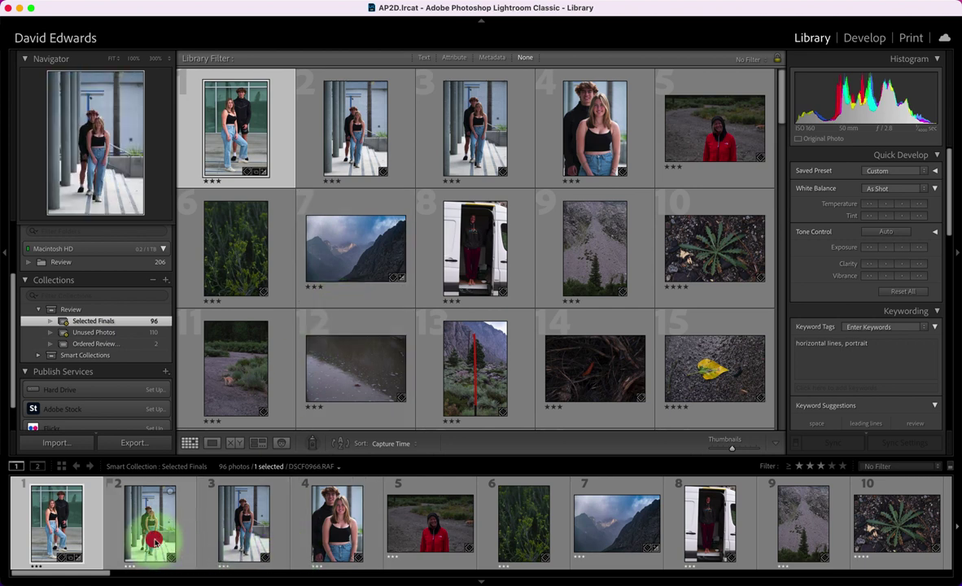
Step: Rate the two couple-on-the-stairs photos 2 stars, then view Unused Photos (now 112)
left_click(152, 527)
key("Right")
key("Right")
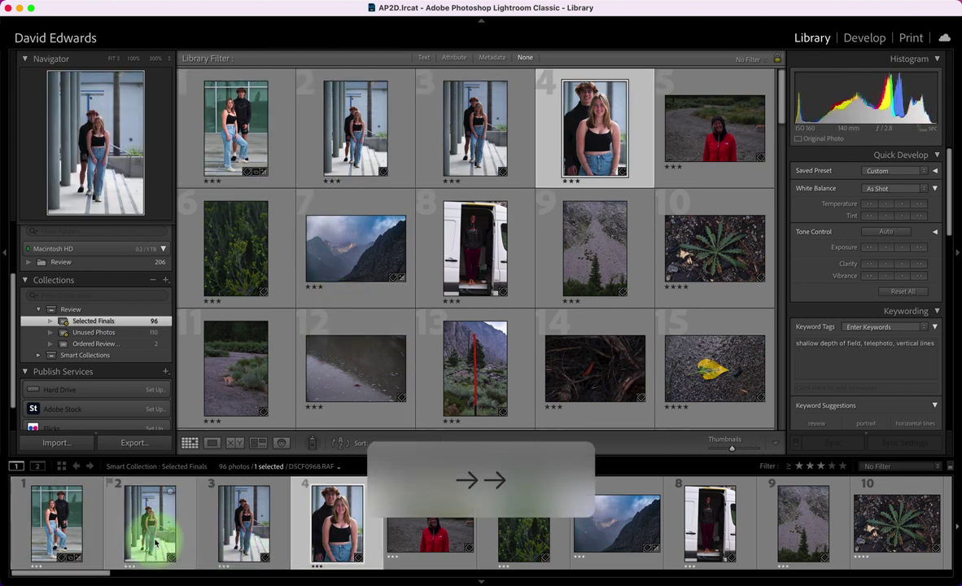
key("Left")
key("Left")
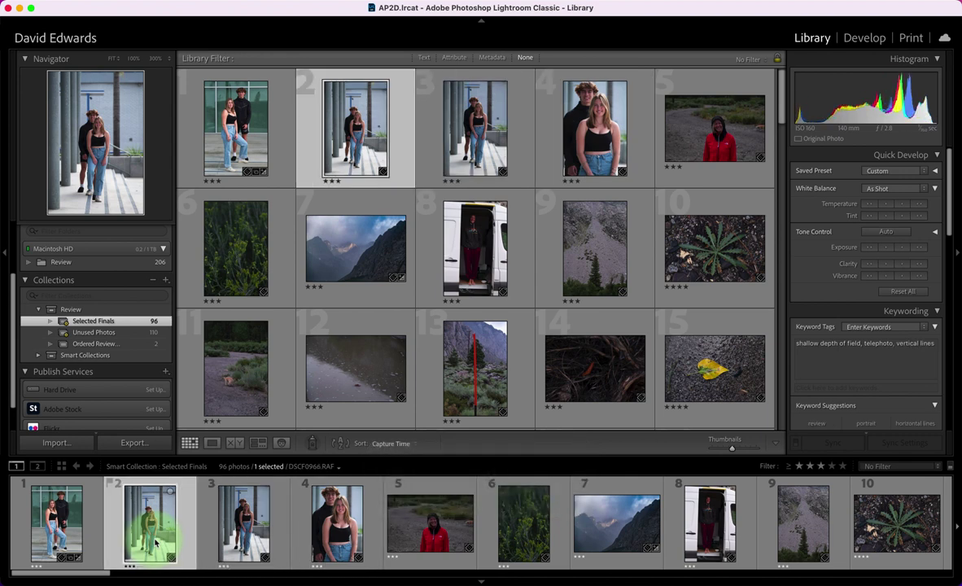
key("2")
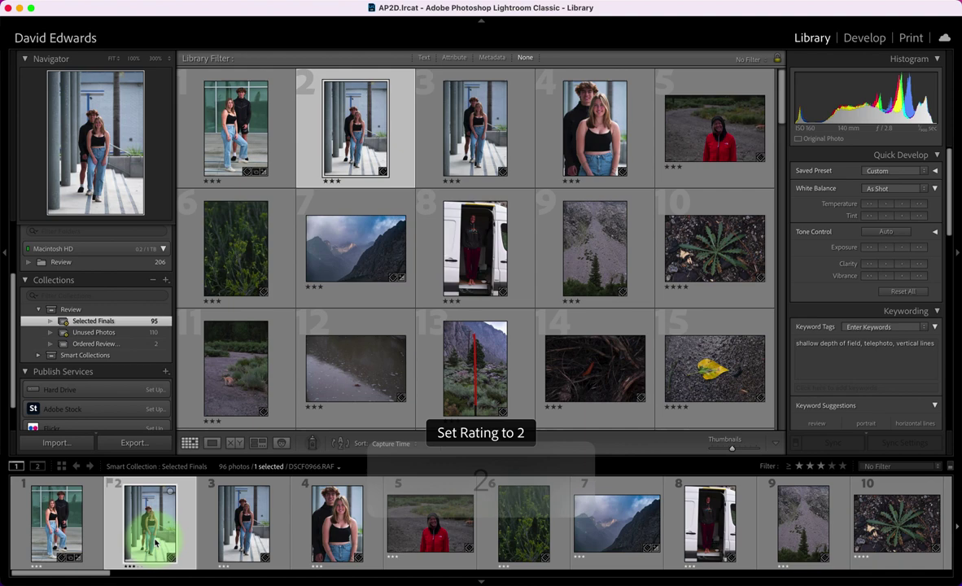
key("2")
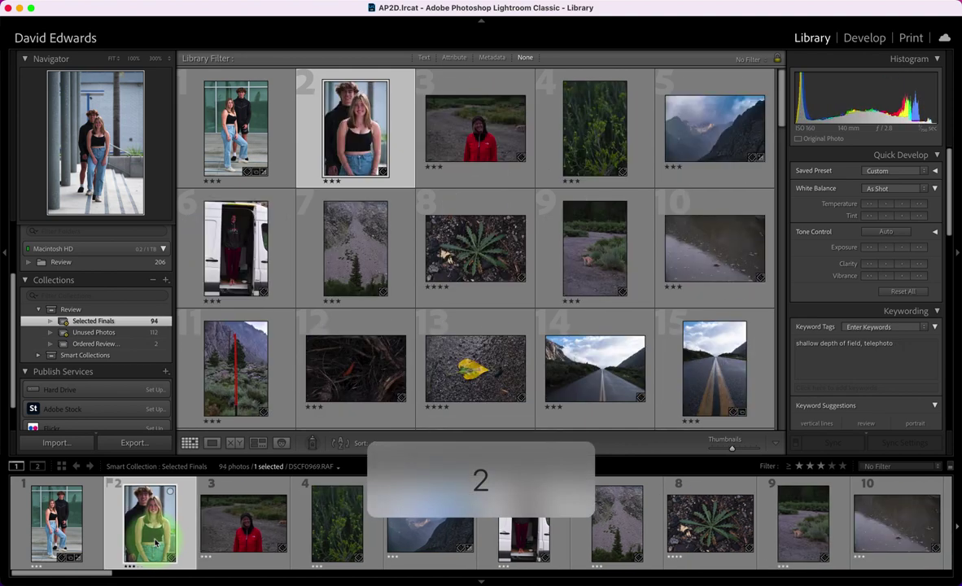
key("Left")
key("Right")
key("Right")
key("Right")
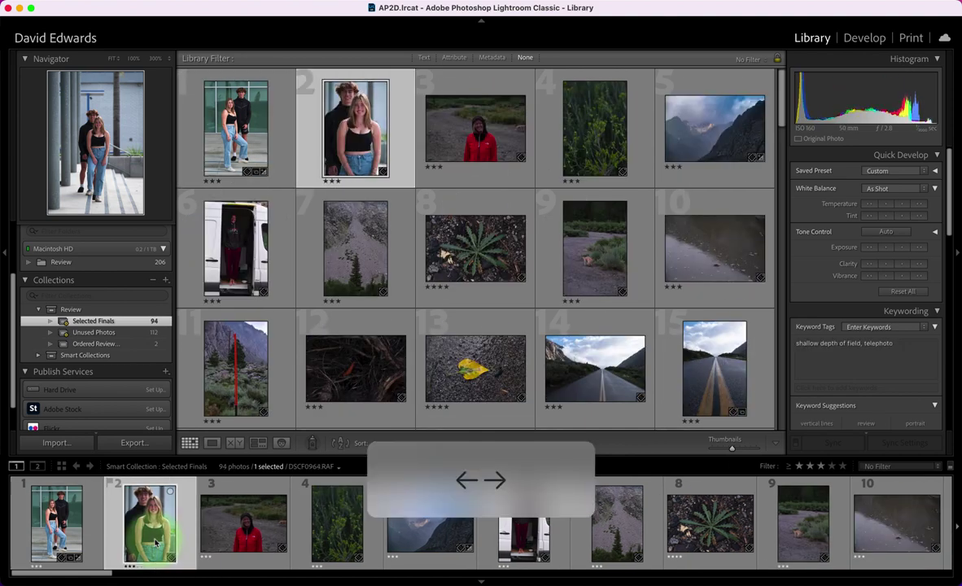
key("Left")
key("Left")
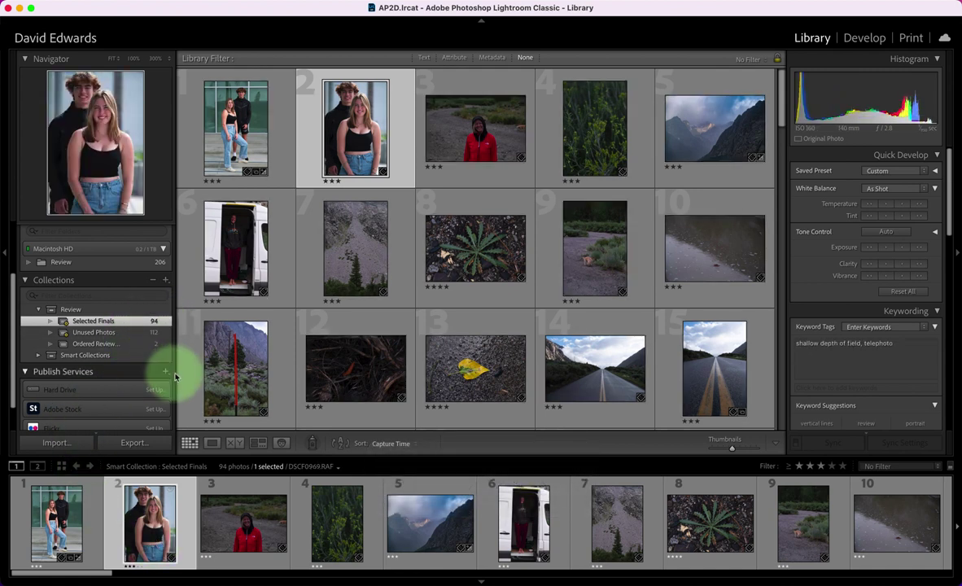
left_click(154, 336)
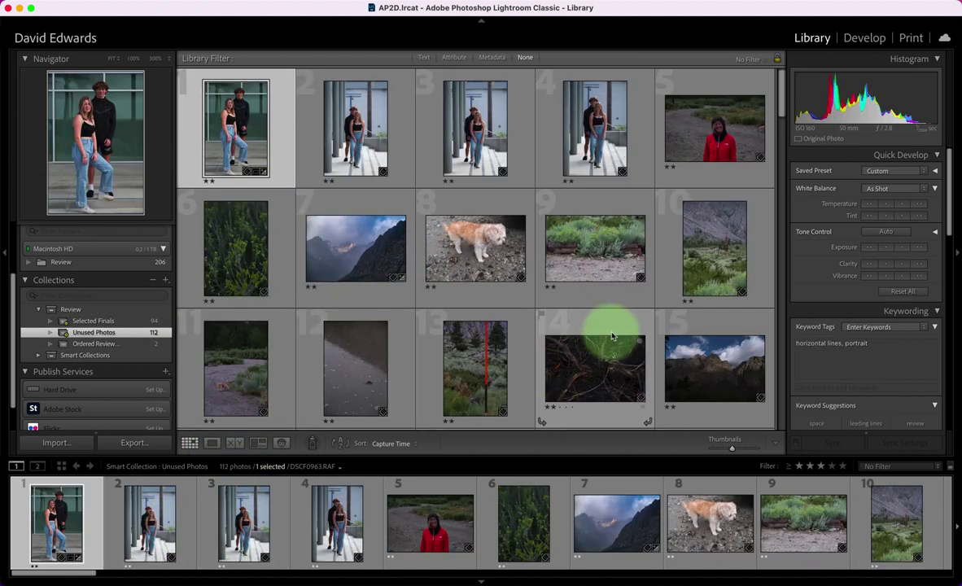
Step: Tag road photo 17 with the 'wide angle' keyword, rate it 3 stars, and view Selected Finals
scroll(602, 337, "down", 5)
scroll(550, 361, "down", 10)
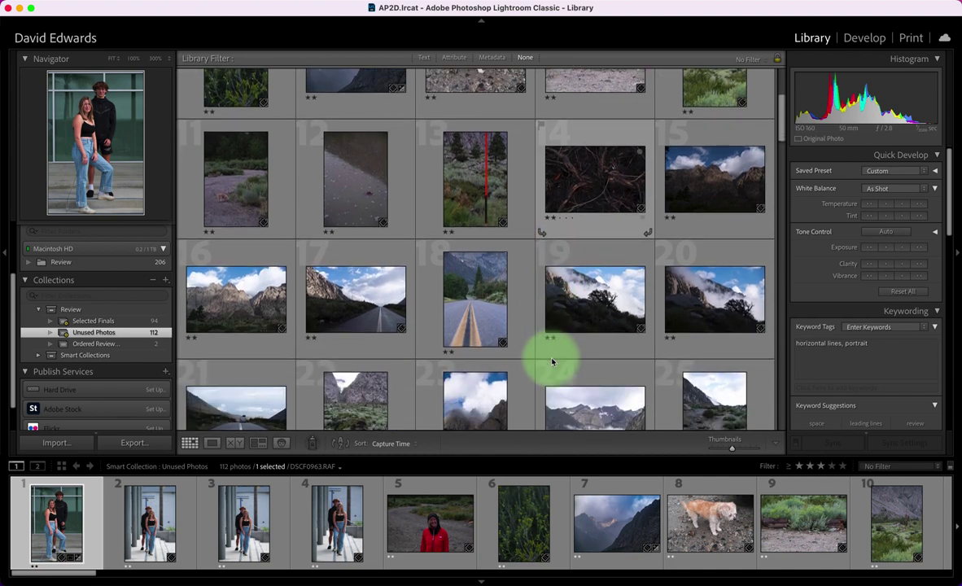
scroll(551, 361, "up", 5)
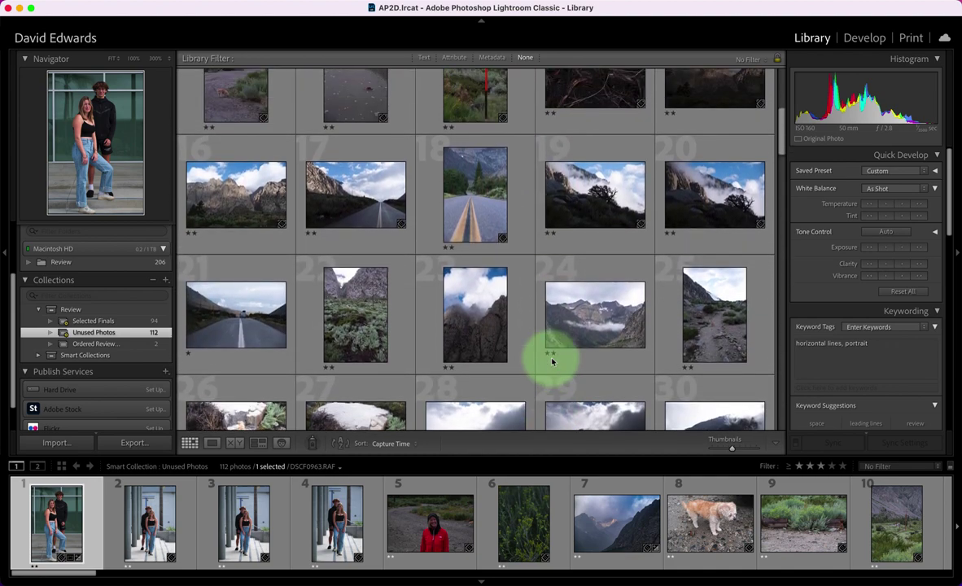
left_click(354, 285)
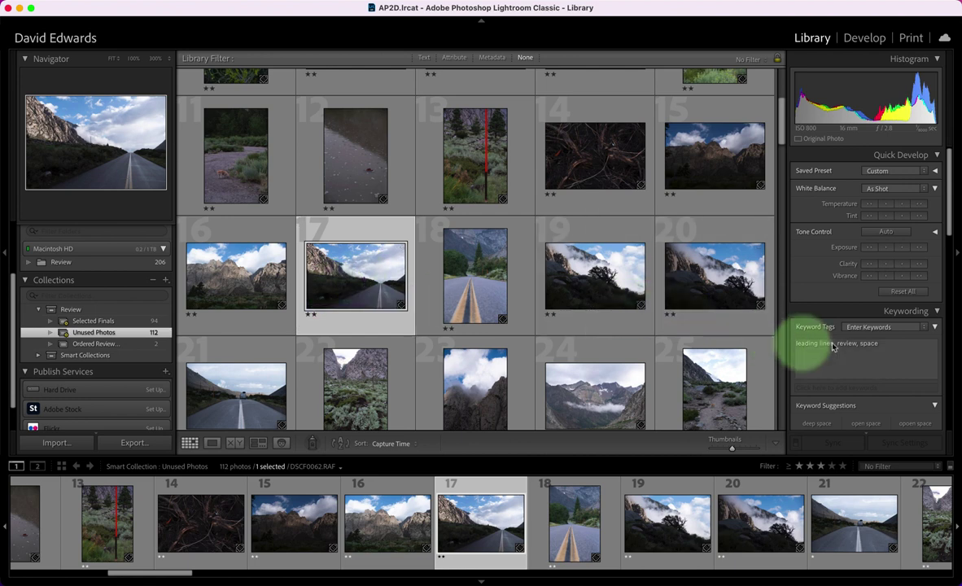
left_click(891, 347)
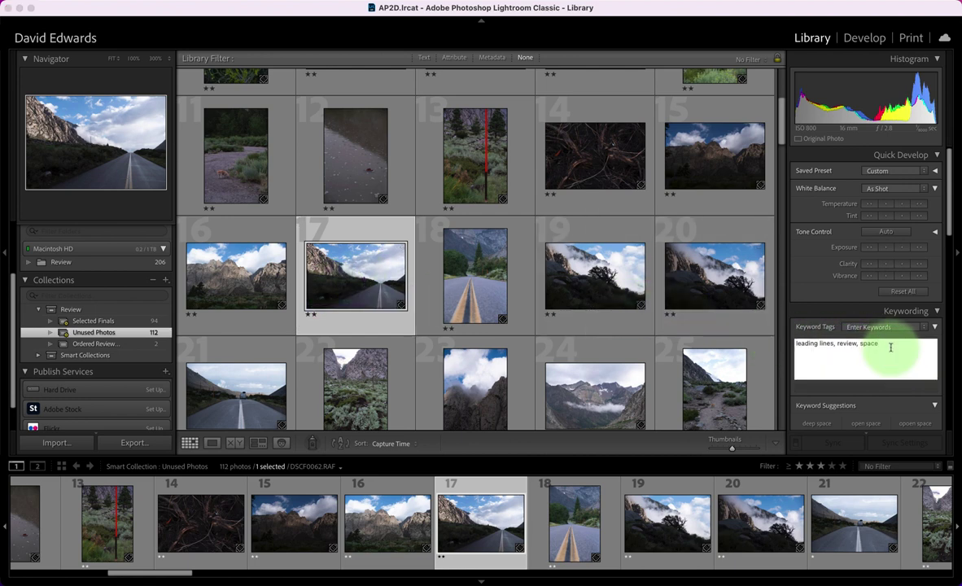
type(", wide ang")
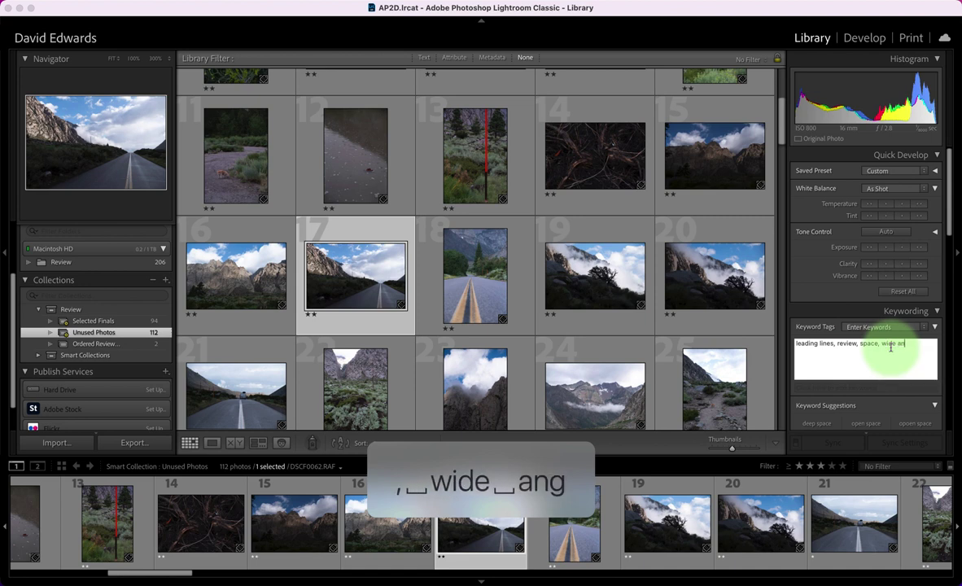
type("le")
key("Return")
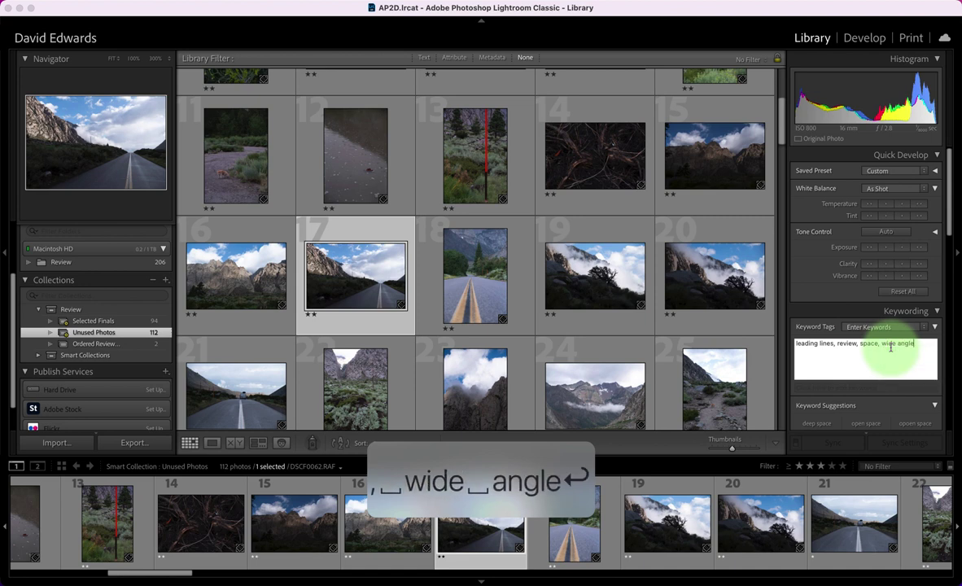
key("Return")
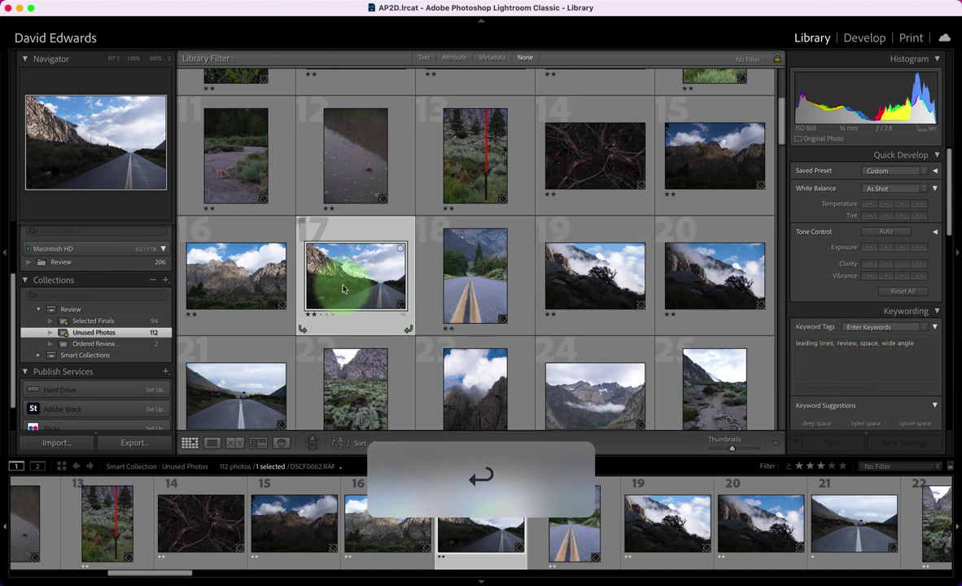
key("3")
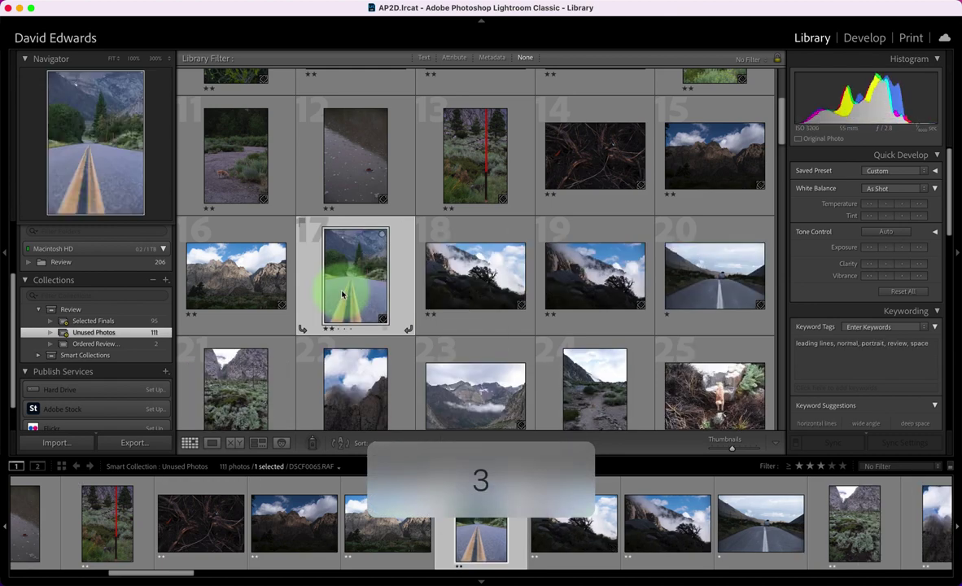
left_click(145, 320)
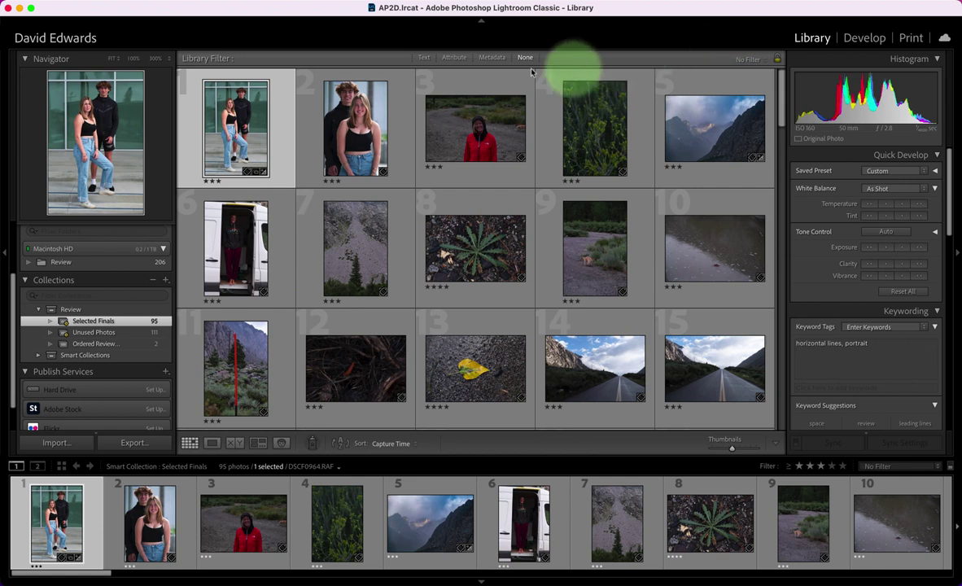
Step: Search the library text filter for 'wide angle' and add the wide road photo to Ordered Review Finals
left_click(423, 58)
left_click(638, 74)
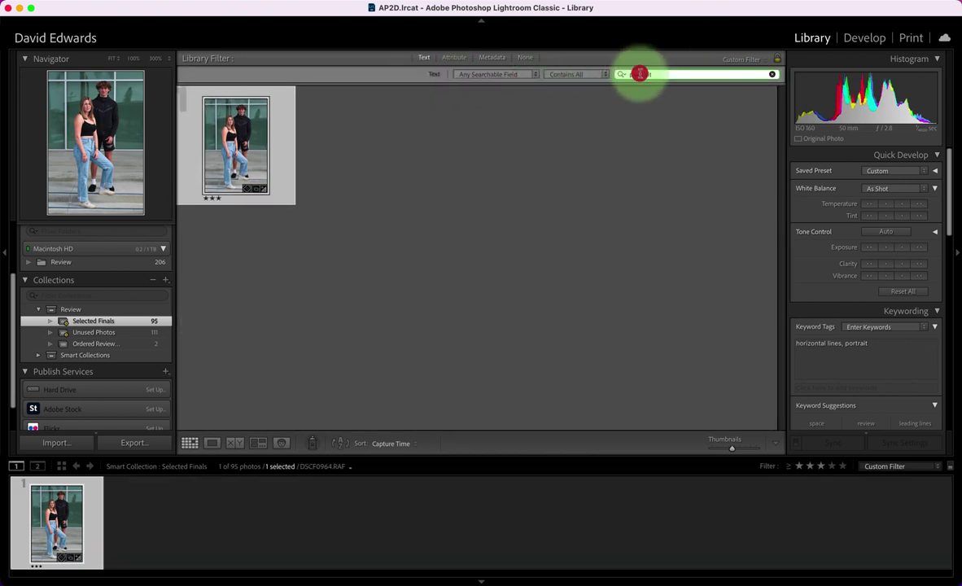
key("super+a")
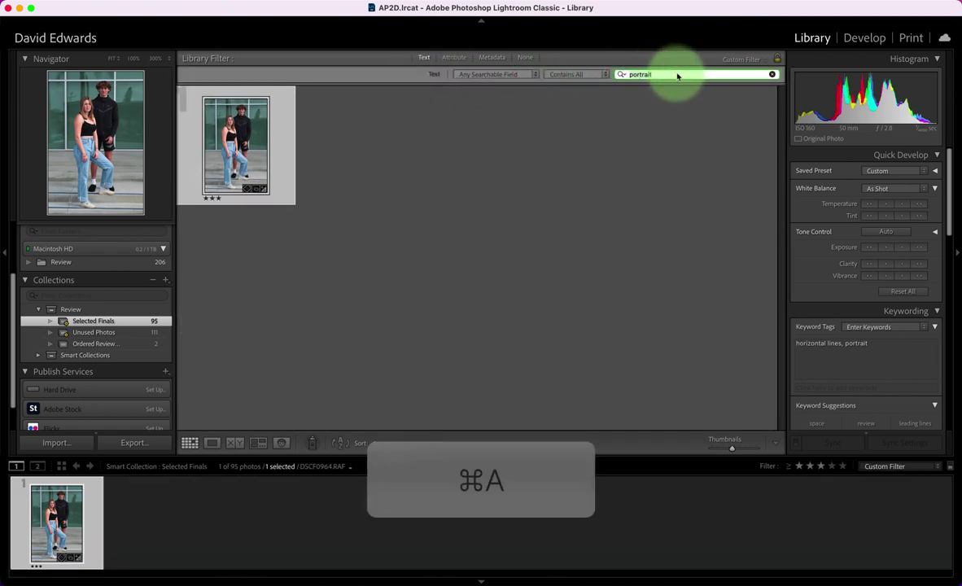
type("wide angle")
key("Return")
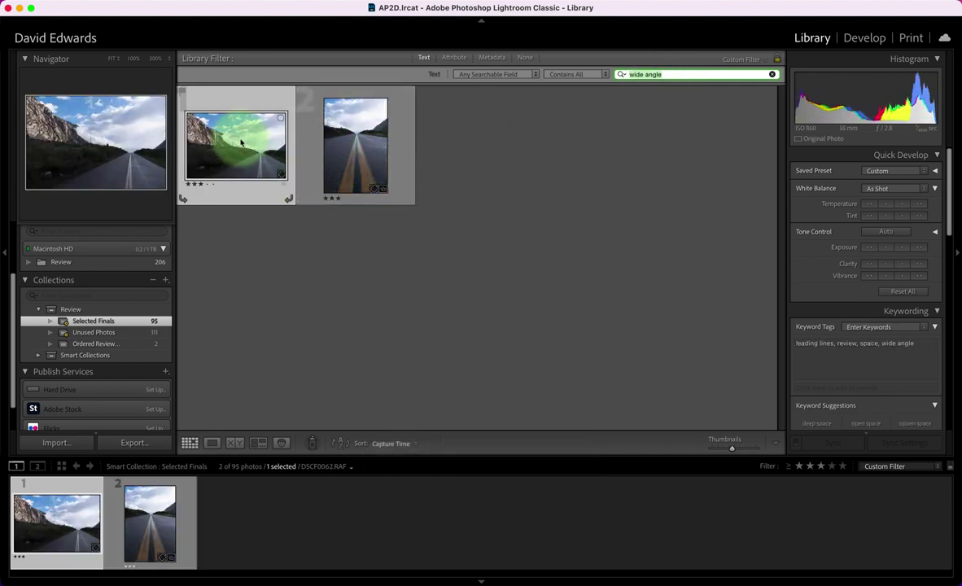
left_click(246, 178)
left_click_drag(247, 178, 110, 342)
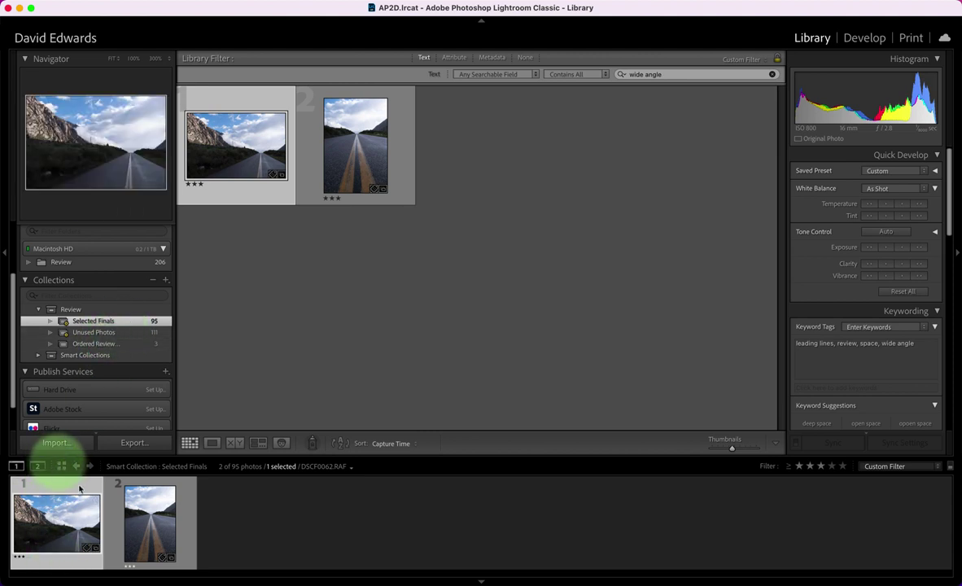
Step: Reorder Ordered Review Finals so the wide road photo sits second of three
left_click(150, 517)
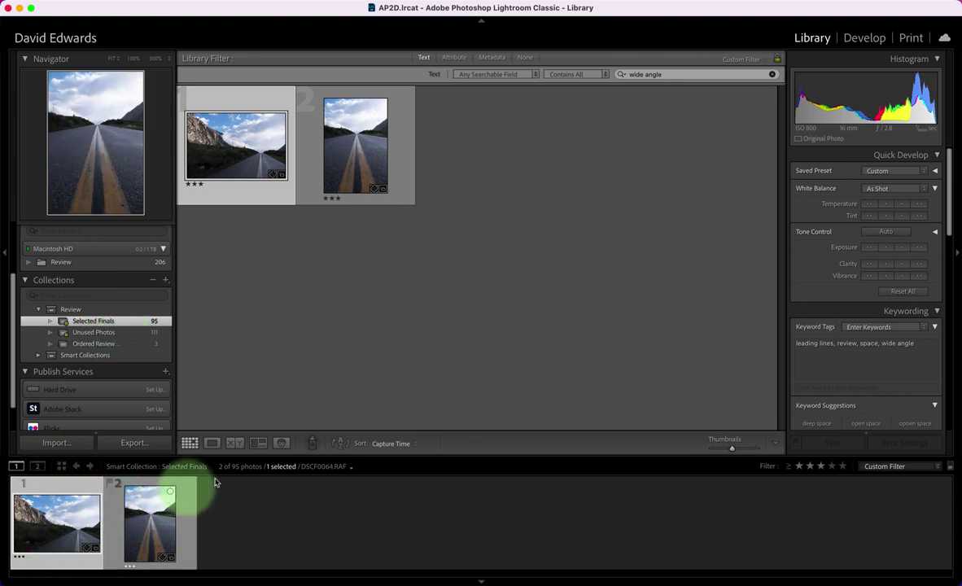
left_click(82, 343)
left_click_drag(213, 519, 111, 524)
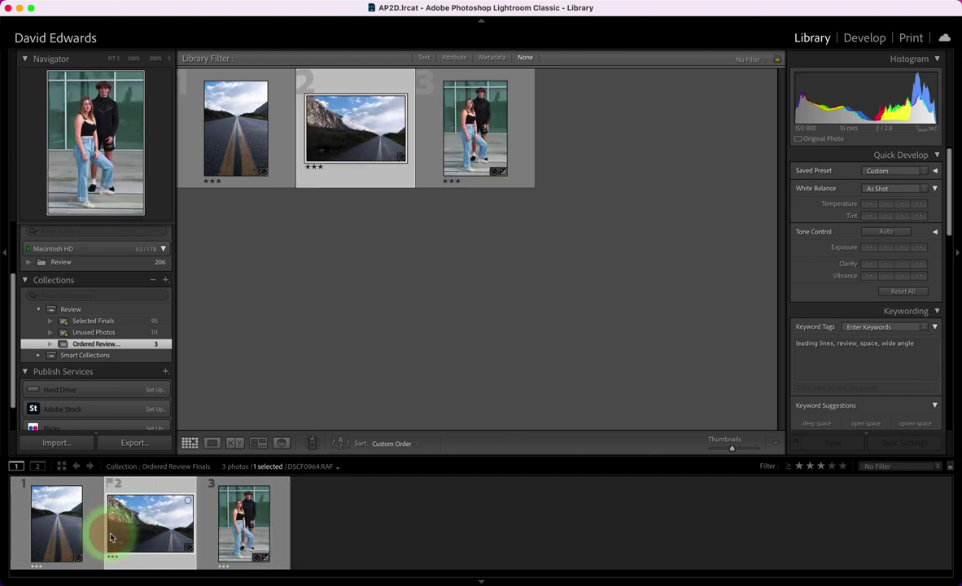
Step: Remove the vertical road photo from Ordered Review Finals, leaving the wide road shot before the couple portrait
left_click(66, 533)
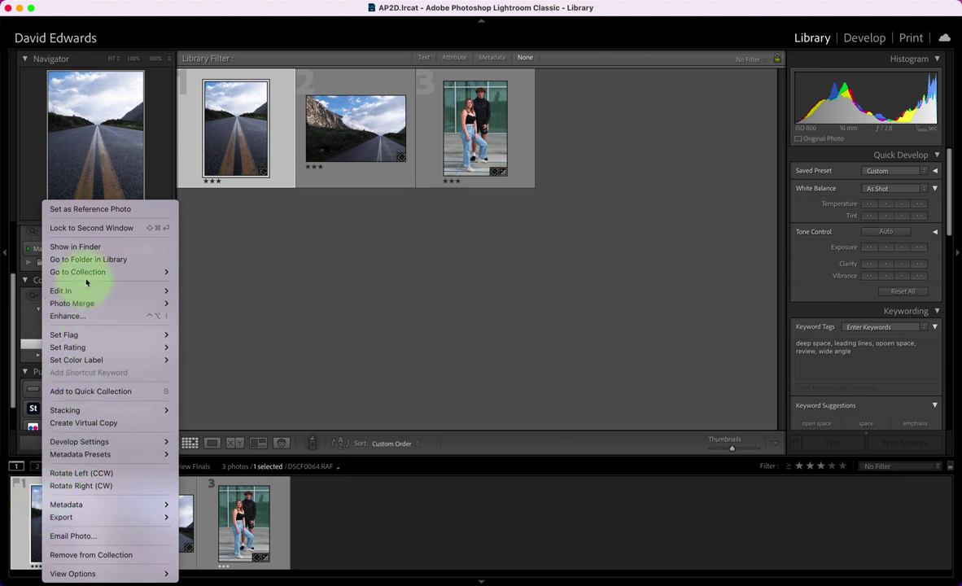
mouse_move(93, 272)
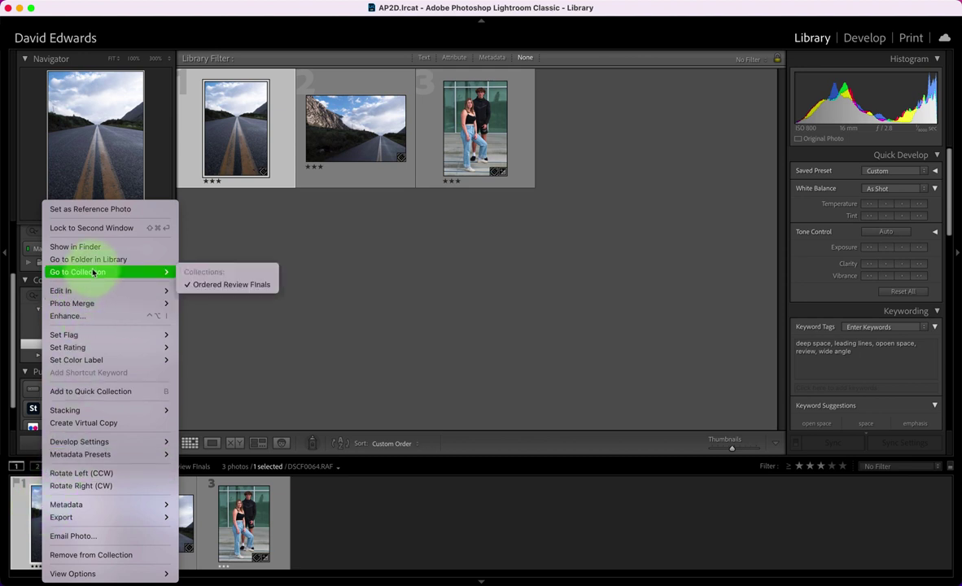
left_click(110, 555)
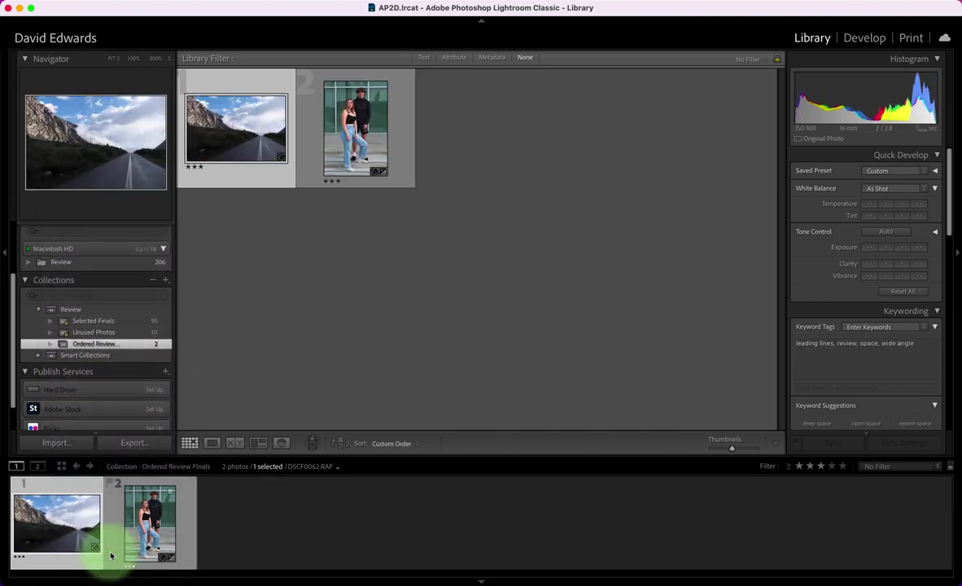